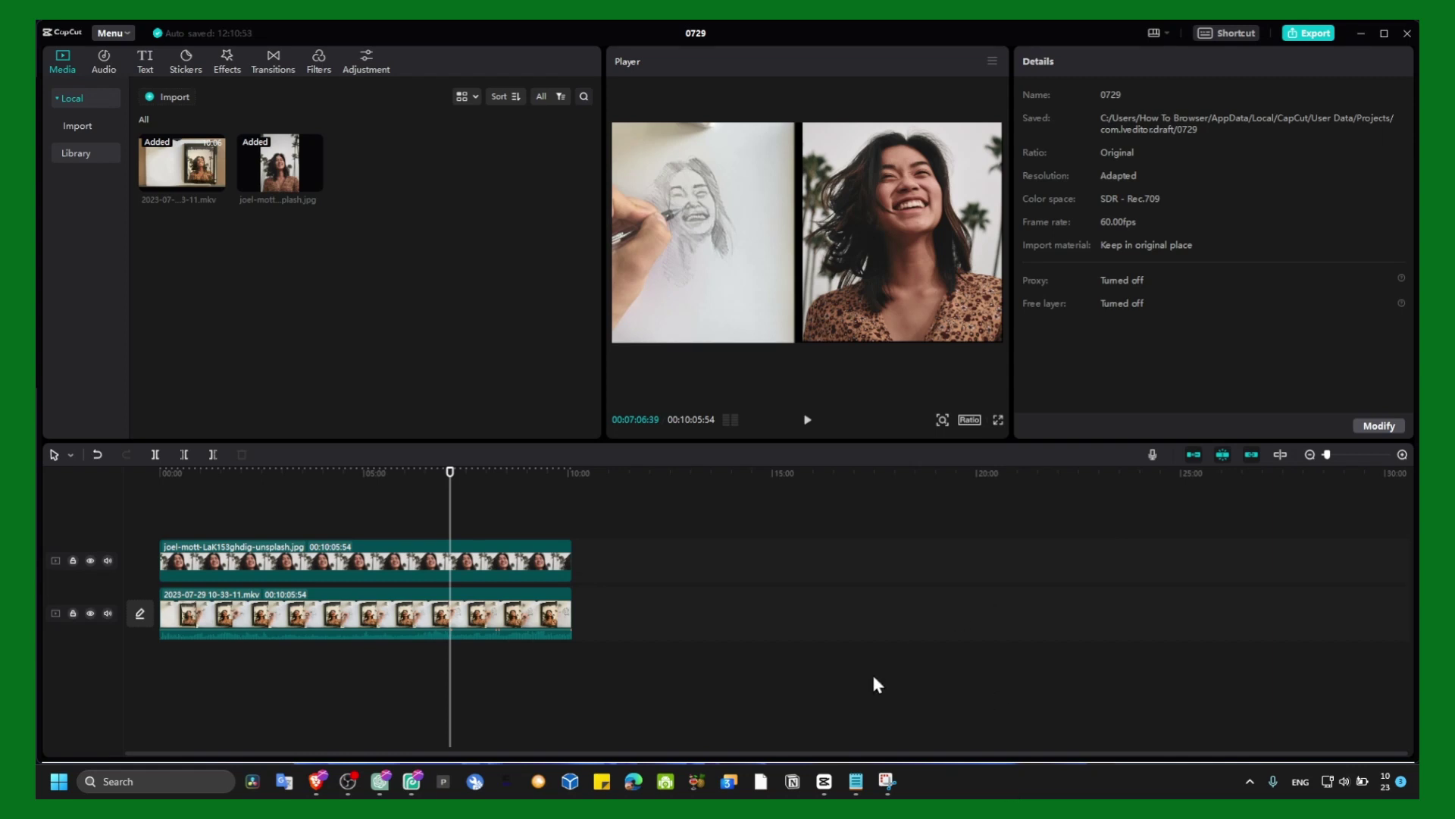
Check the 'Make Collage' video title in the notes, then return to the CapCut project.
left_click(856, 781)
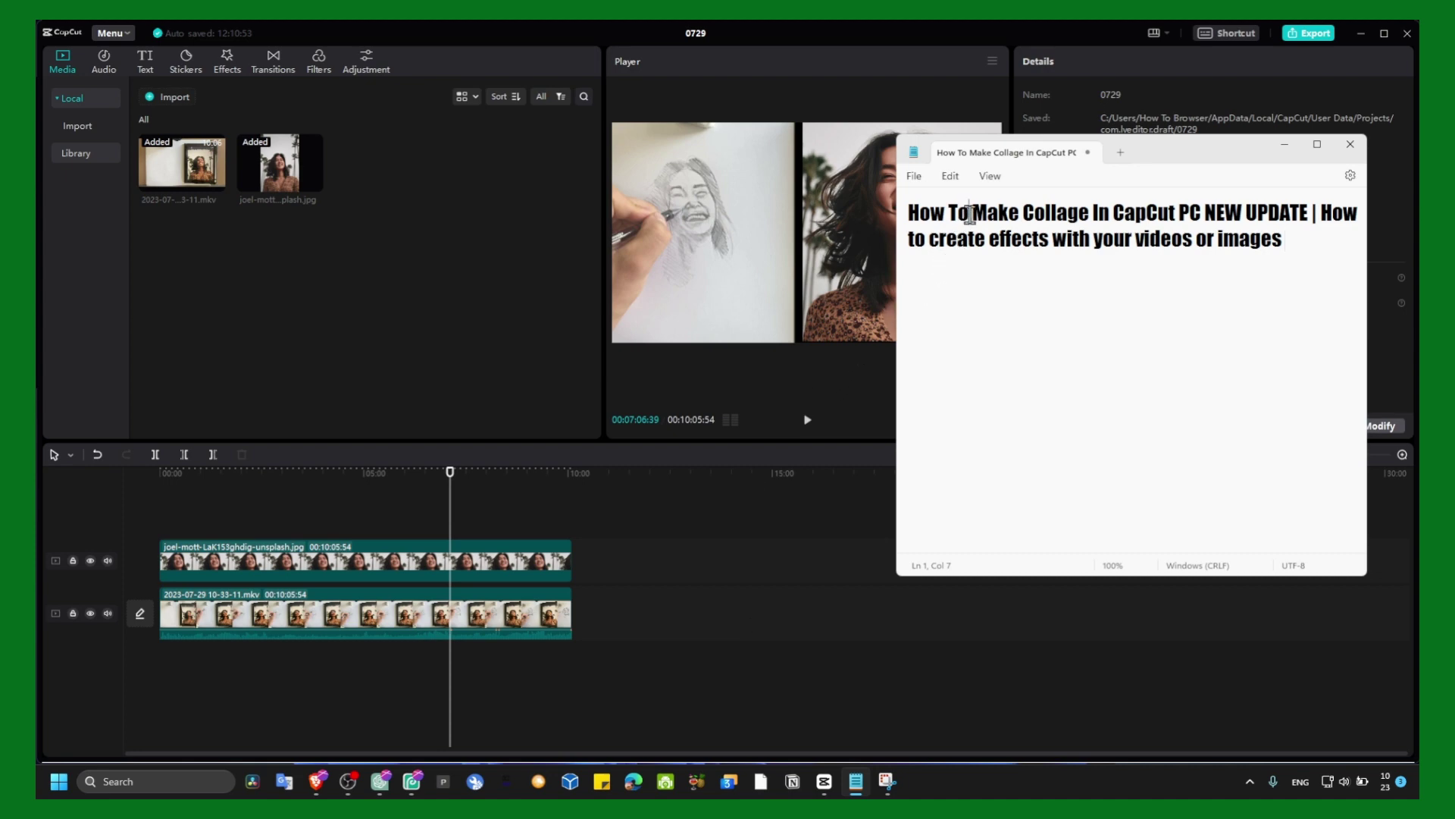
left_click_drag(970, 213, 1097, 220)
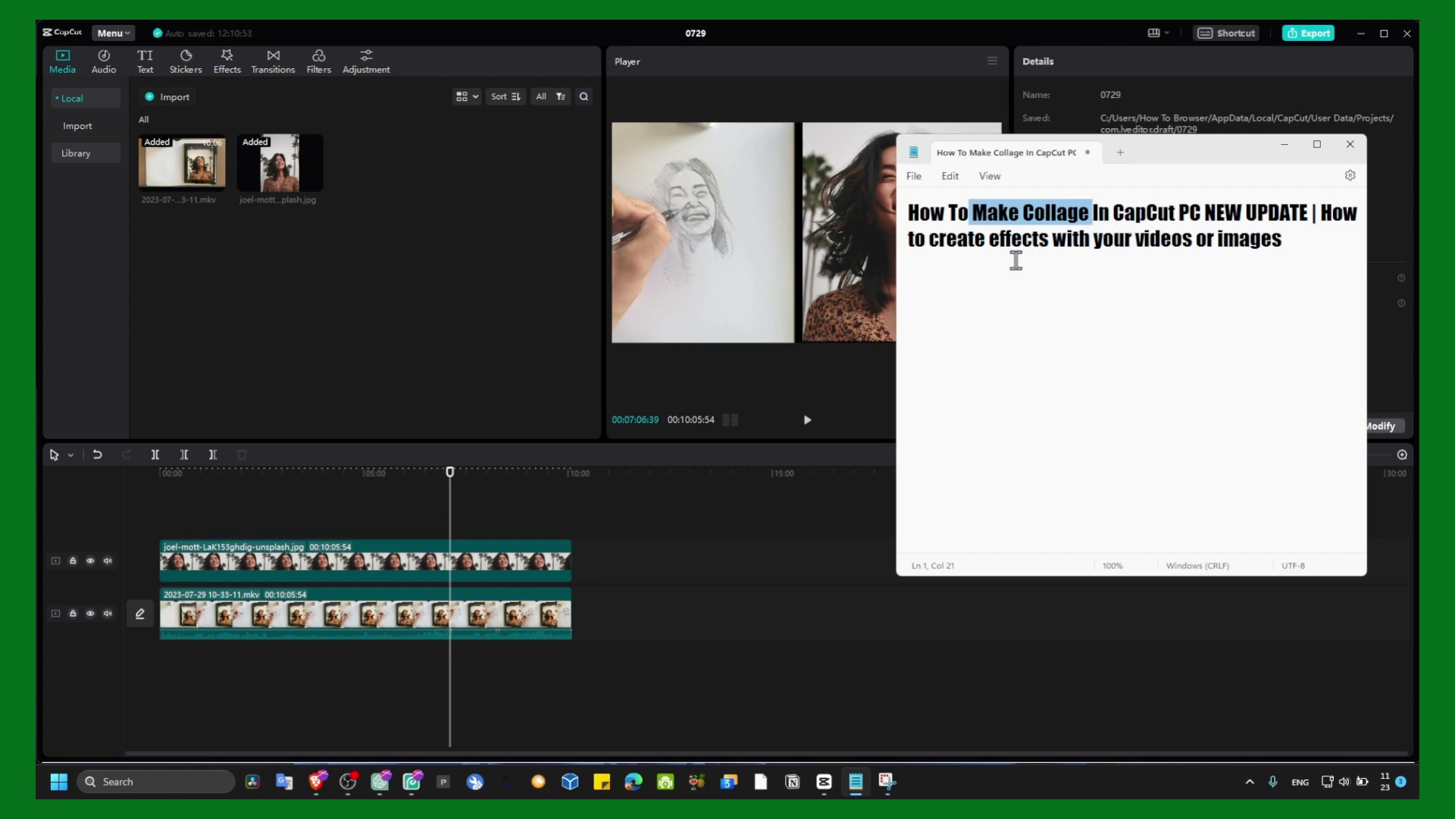
left_click(1284, 144)
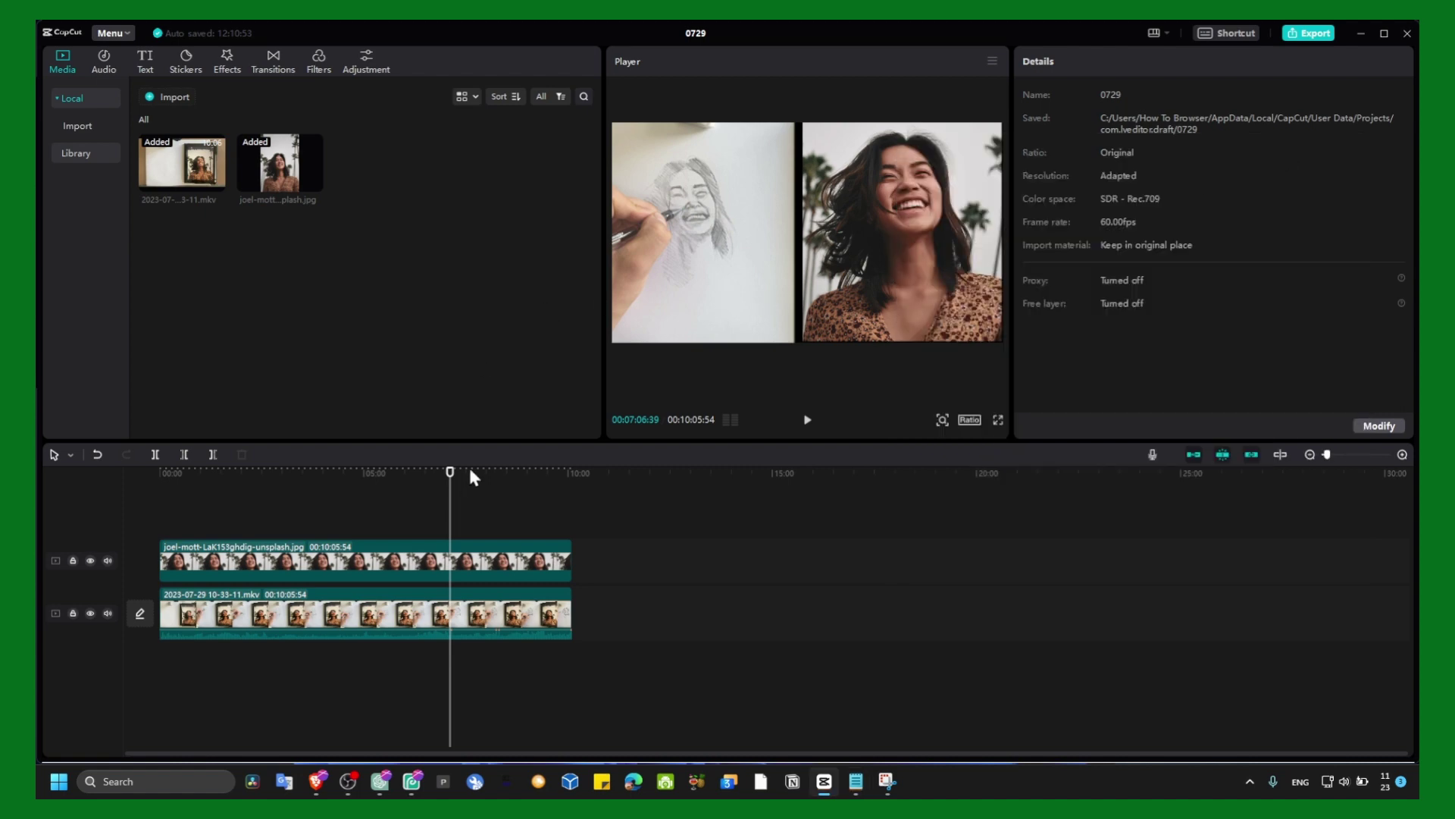
Delete both timeline clips, then add the joel-mott image, move it up a track and delete it.
left_click_drag(468, 497, 409, 636)
key("Delete")
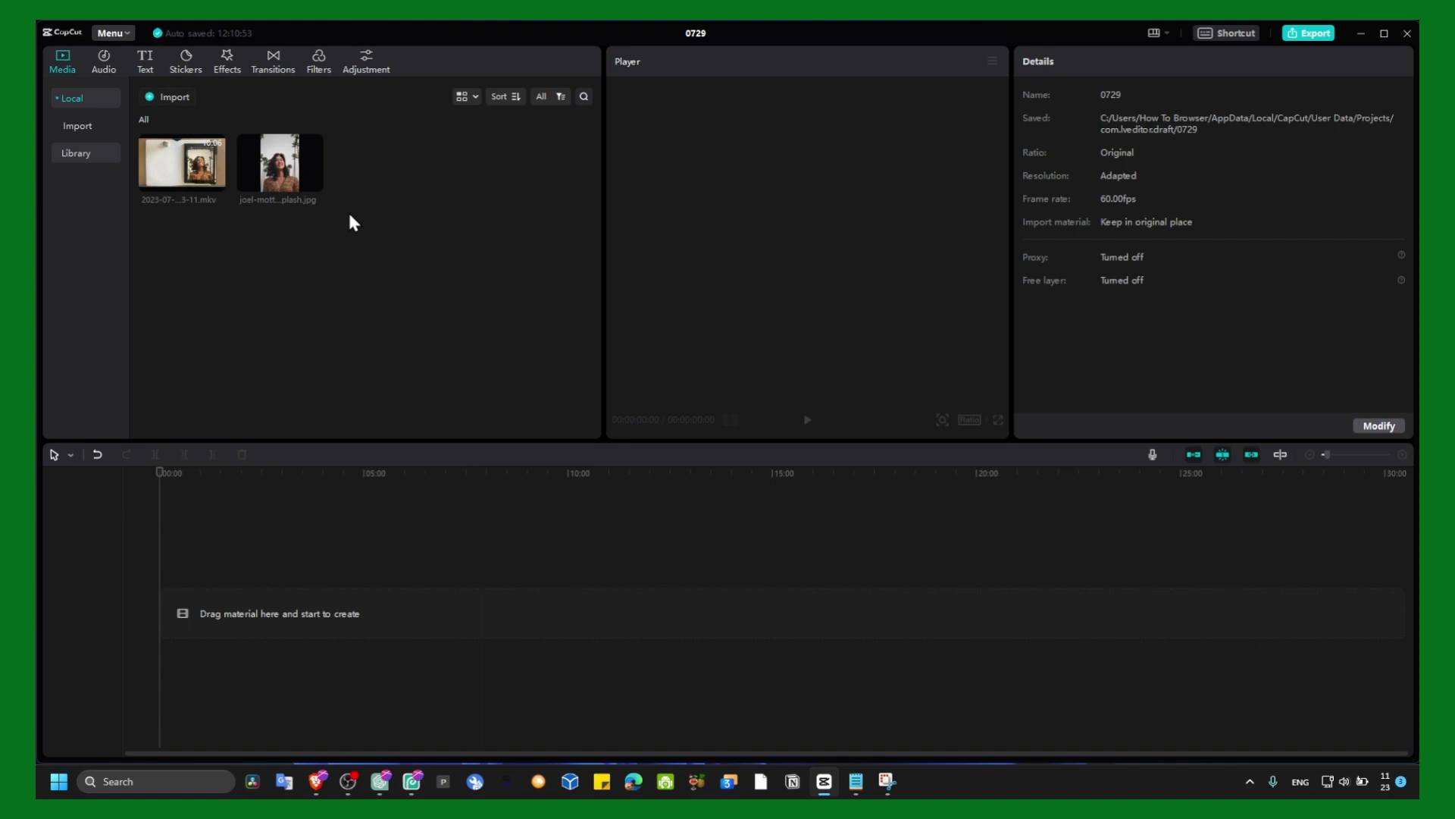
left_click_drag(280, 166, 237, 551)
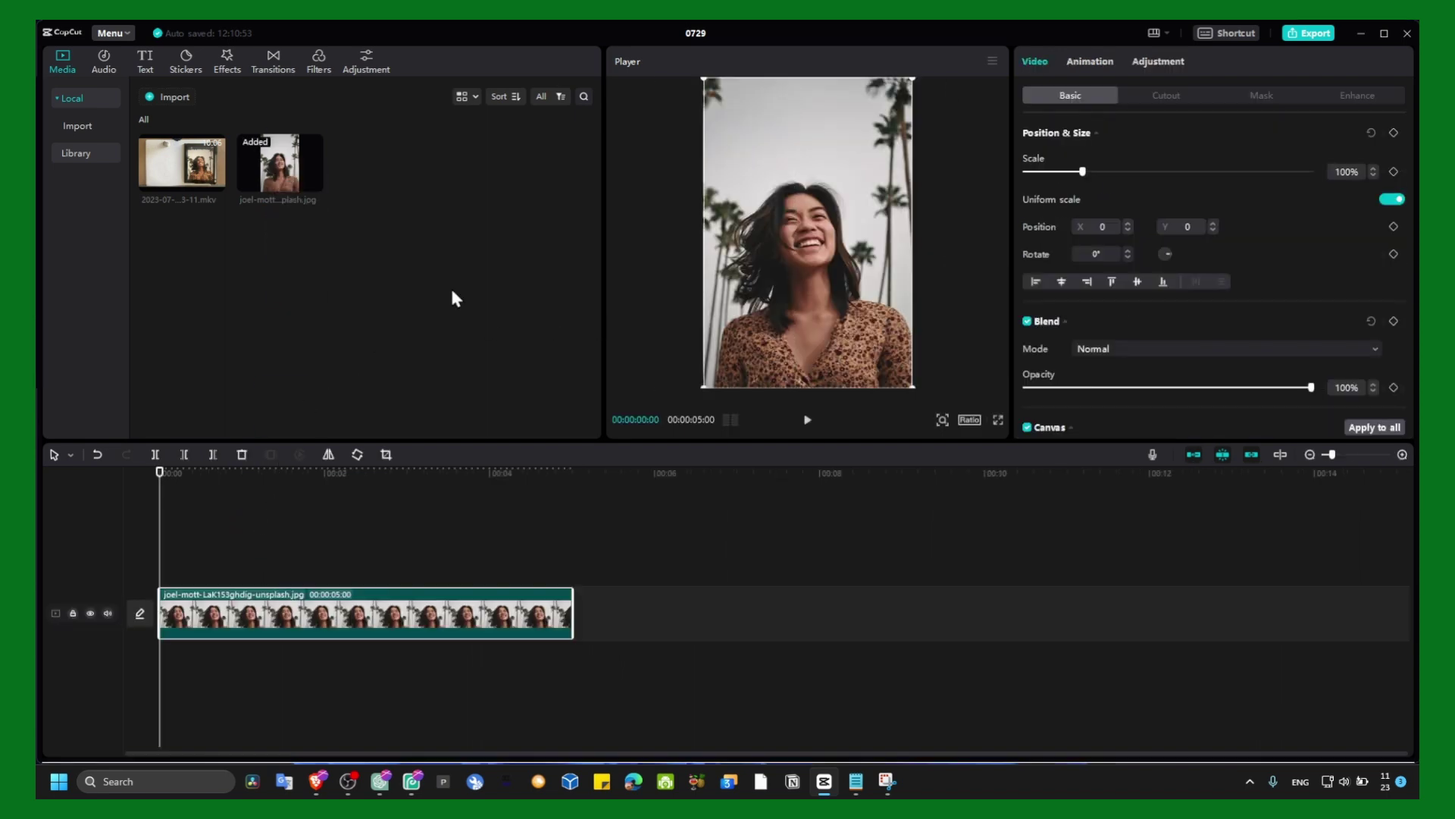
left_click_drag(278, 595, 438, 577)
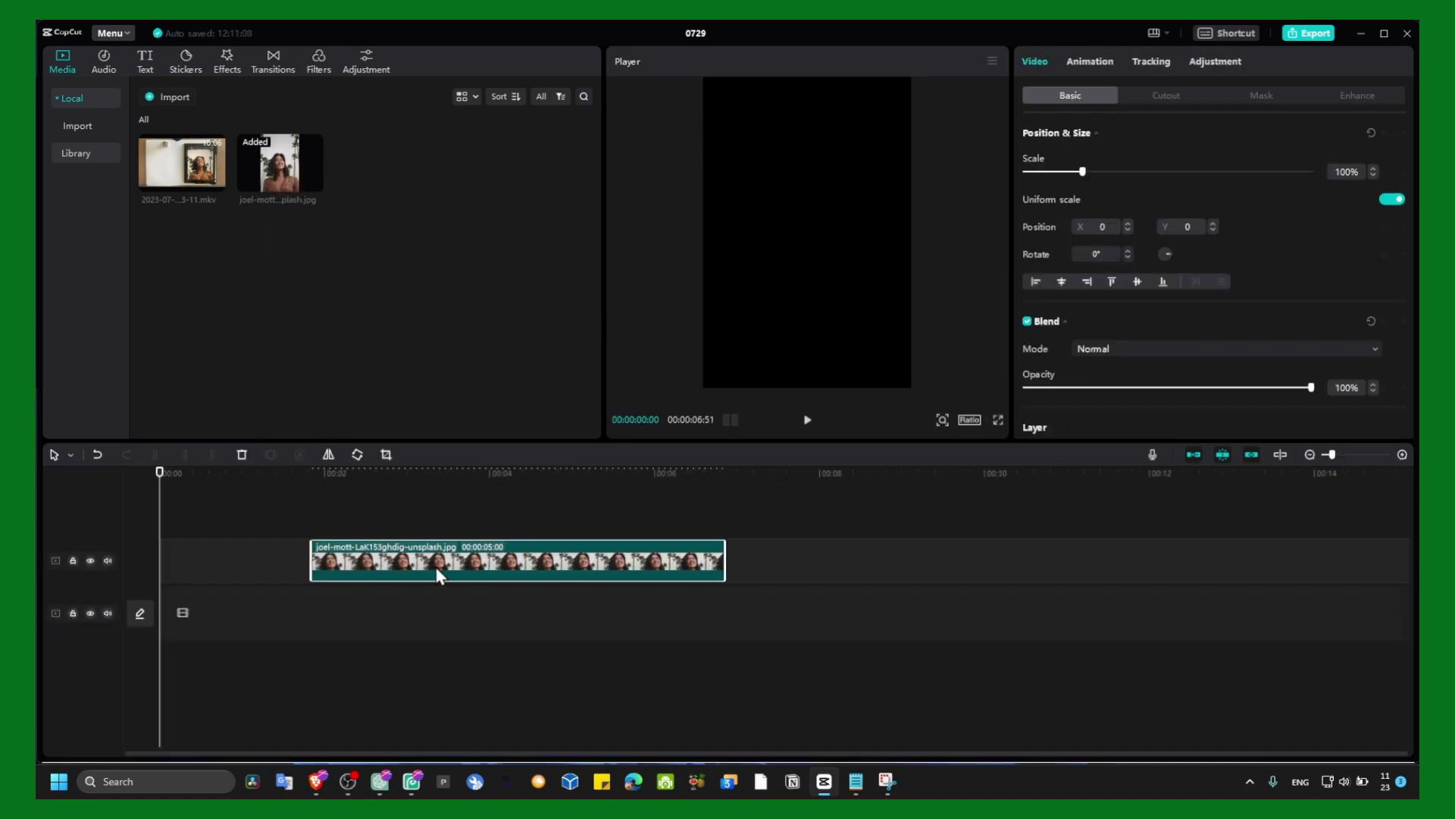
key("Delete")
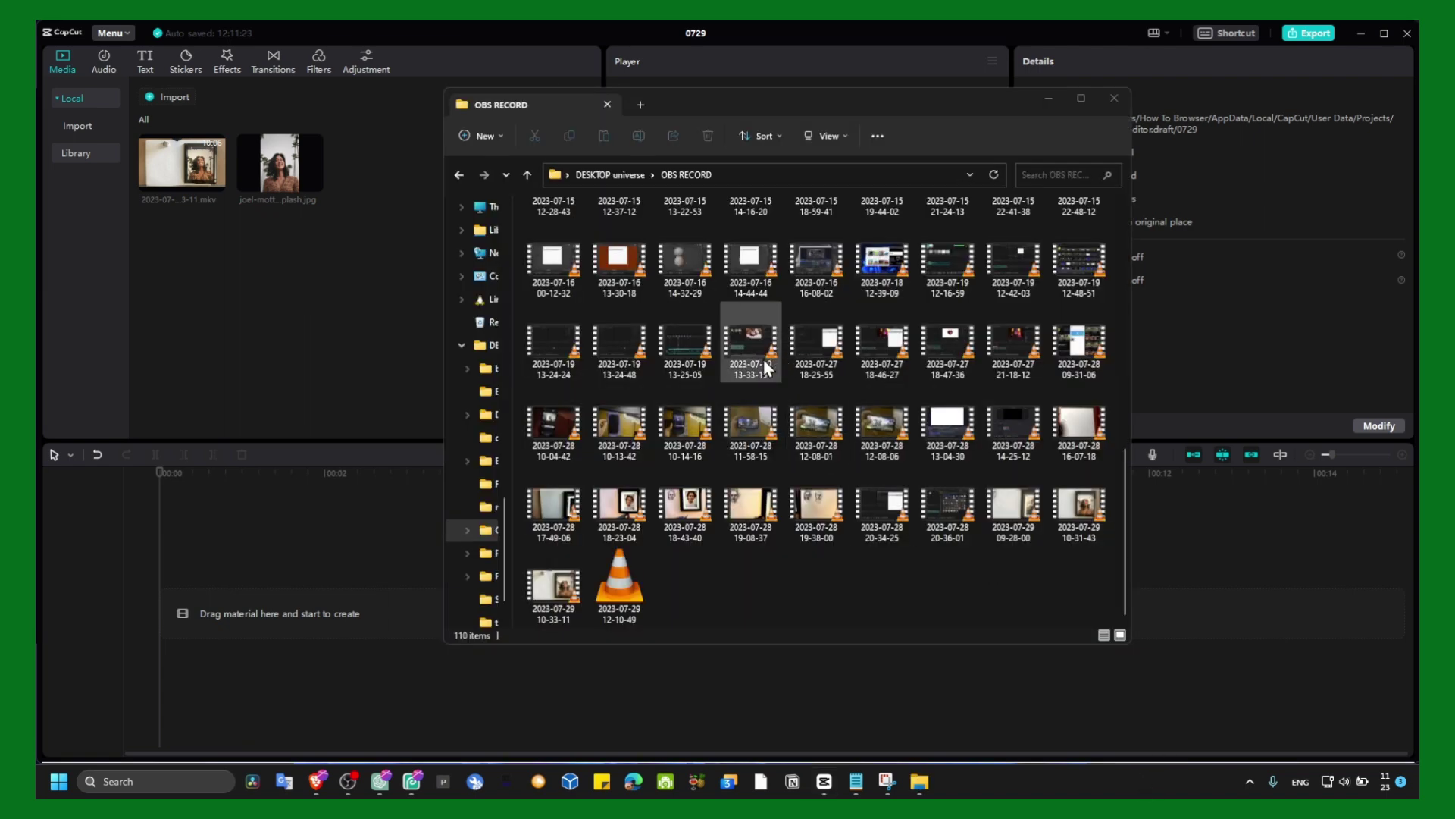
left_click_drag(752, 100, 891, 144)
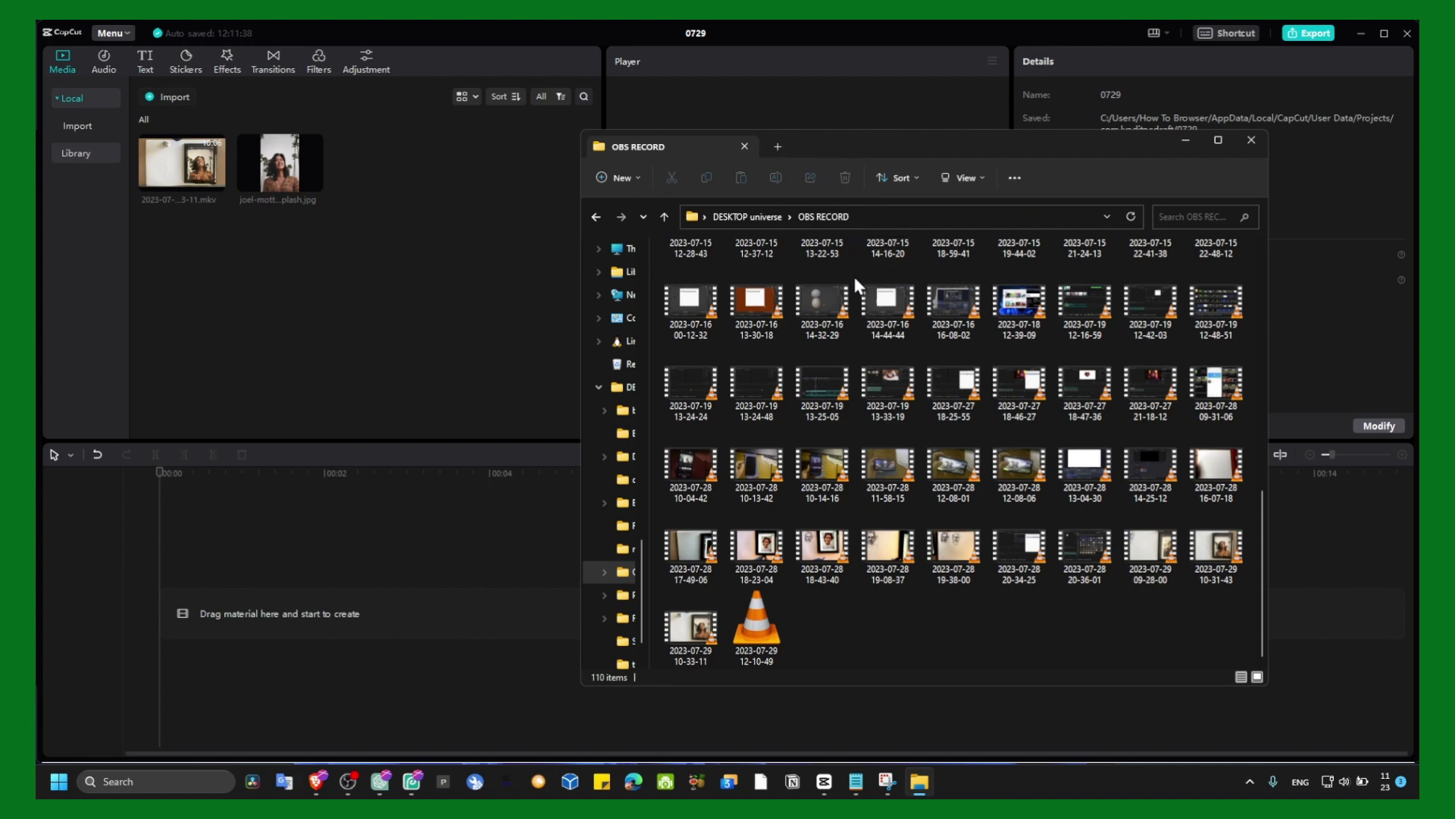
left_click(690, 386)
left_click(822, 386, "shift")
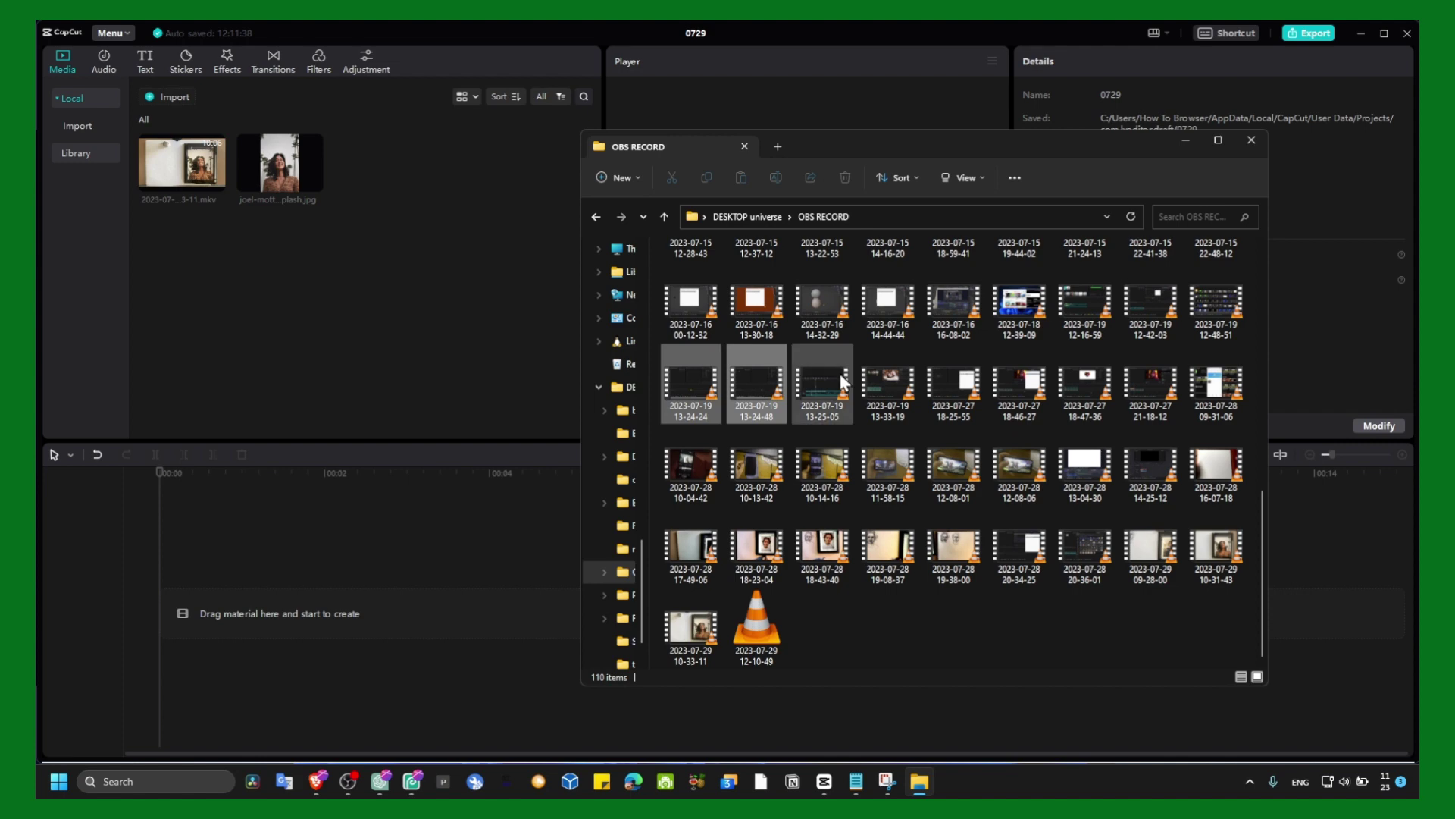
left_click(928, 405, "ctrl")
left_click(953, 466, "ctrl")
left_click(885, 397, "ctrl")
left_click(884, 460, "ctrl")
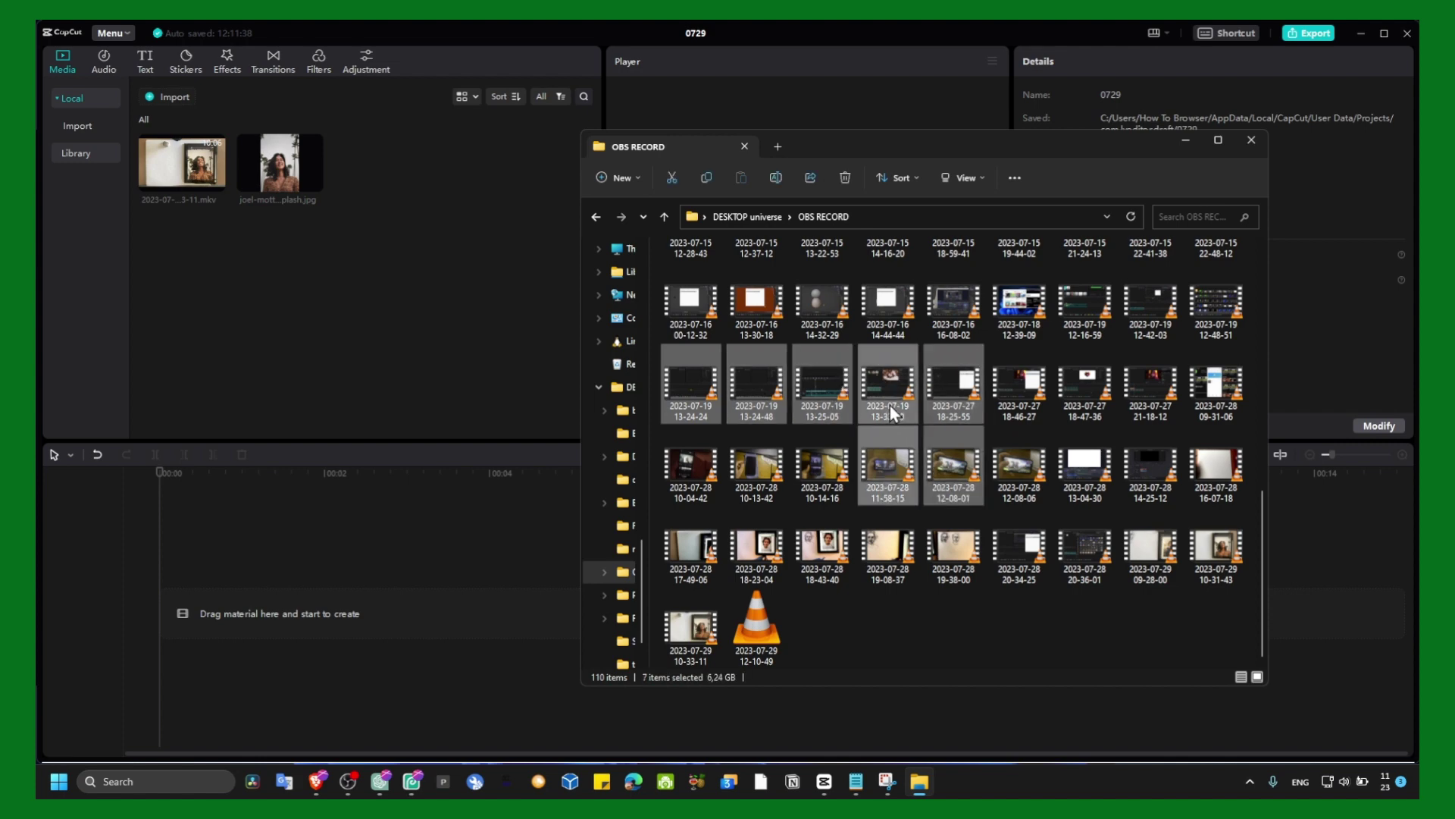
left_click_drag(886, 397, 887, 362)
Close File Explorer, redock the timeline, and place the 2023-07-29 drawing video on the main track.
left_click(1252, 140)
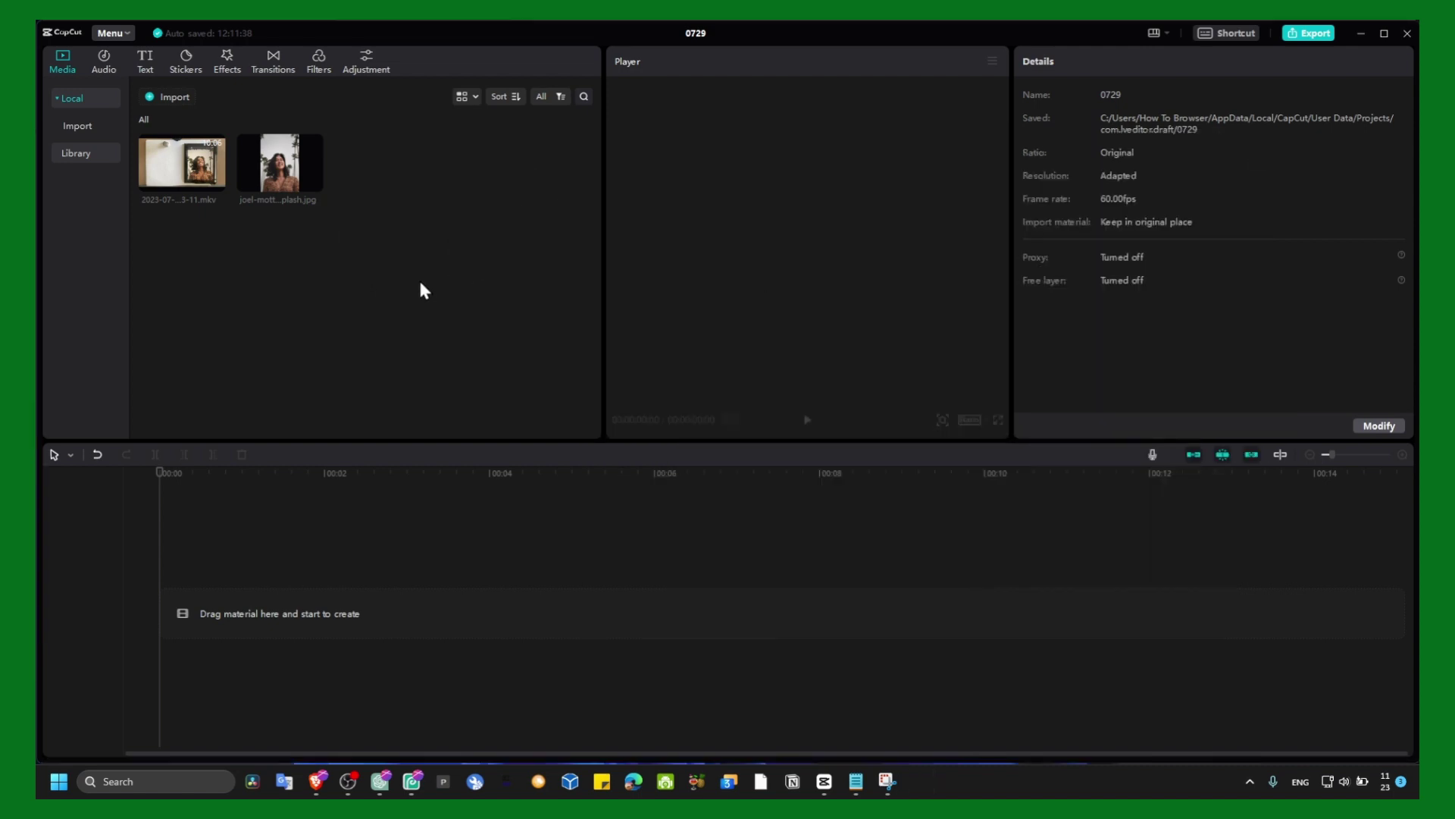
left_click_drag(91, 457, 235, 405)
mouse_move(855, 384)
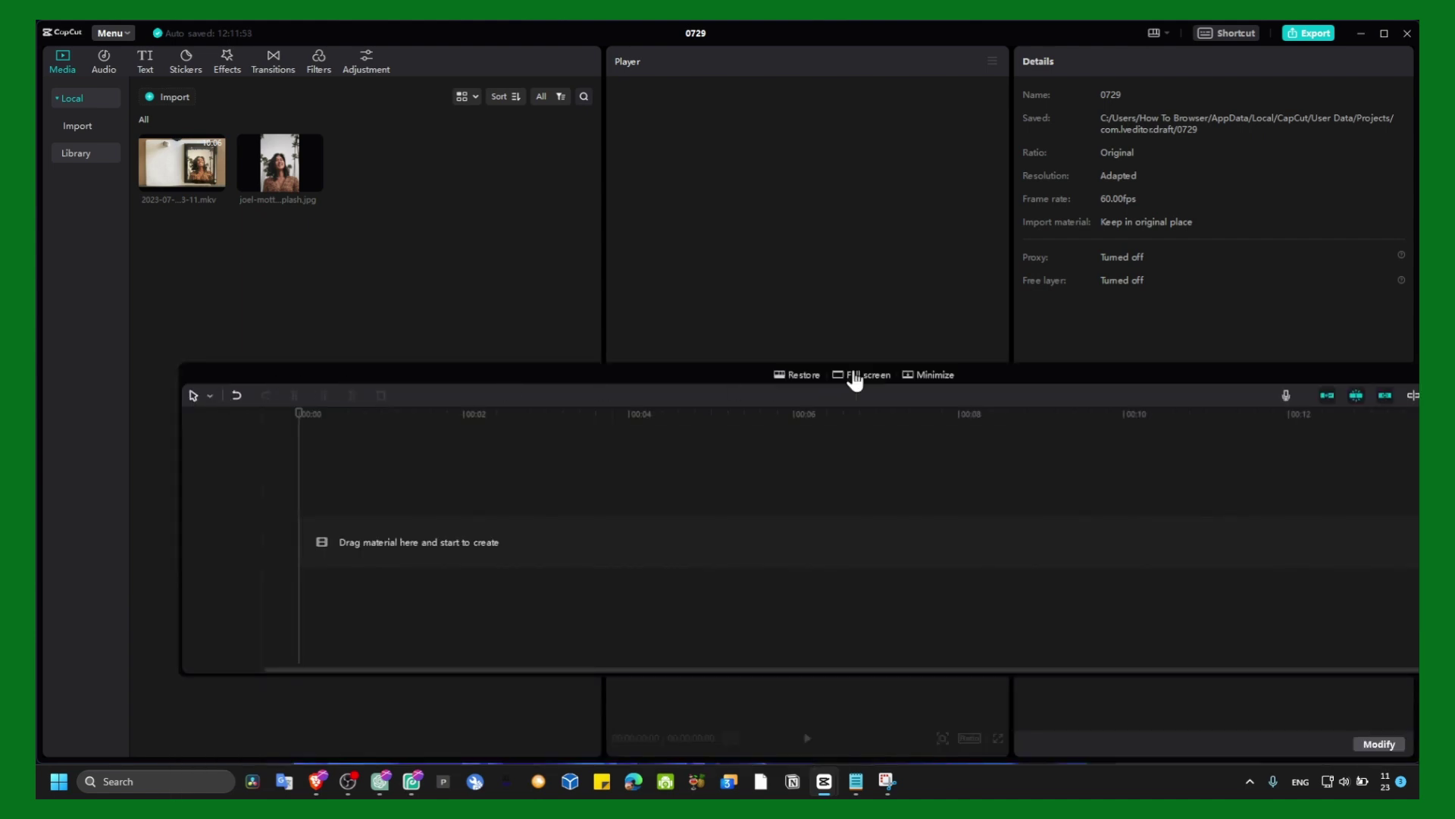
left_click(799, 380)
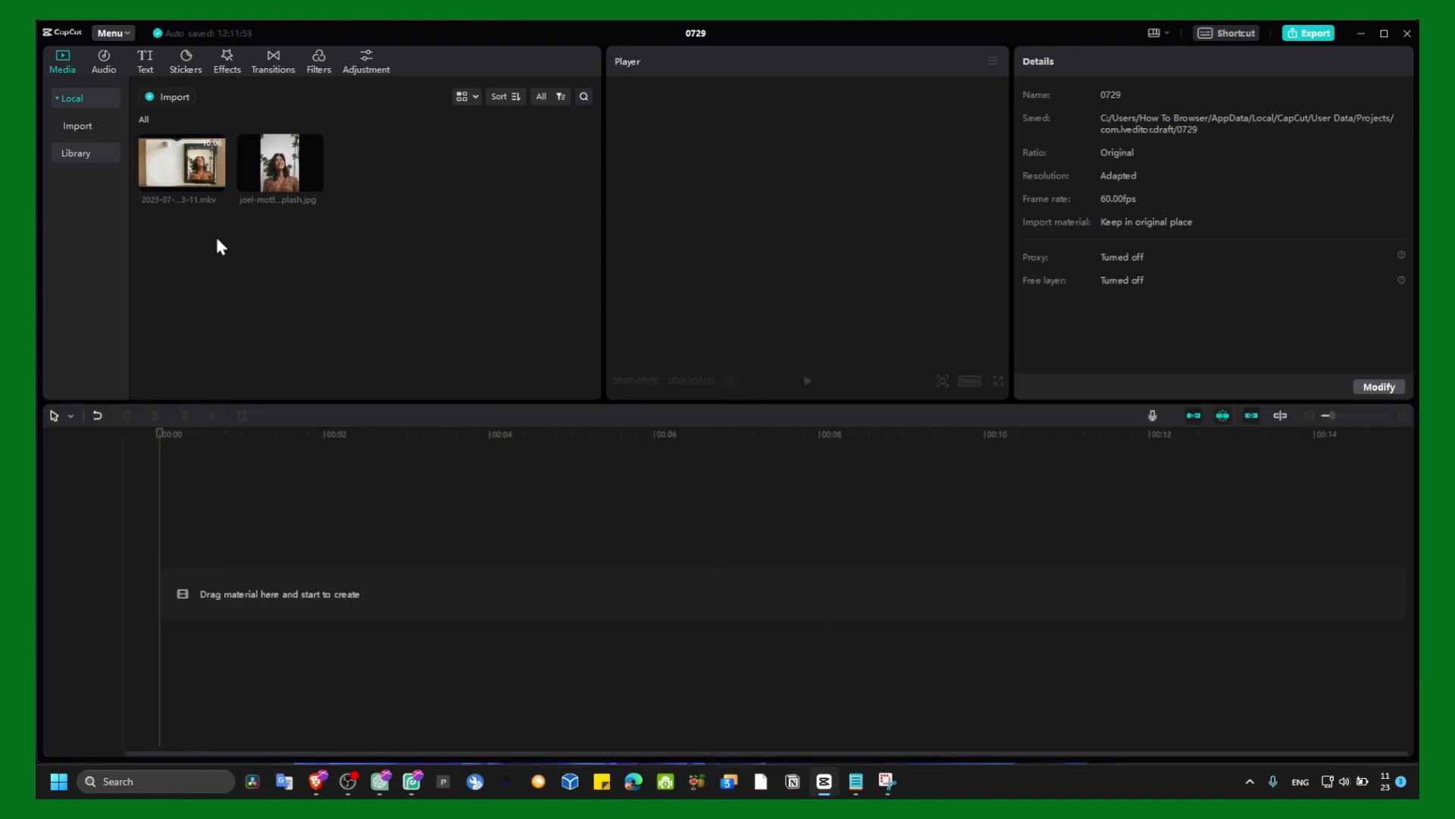
left_click_drag(216, 180, 250, 593)
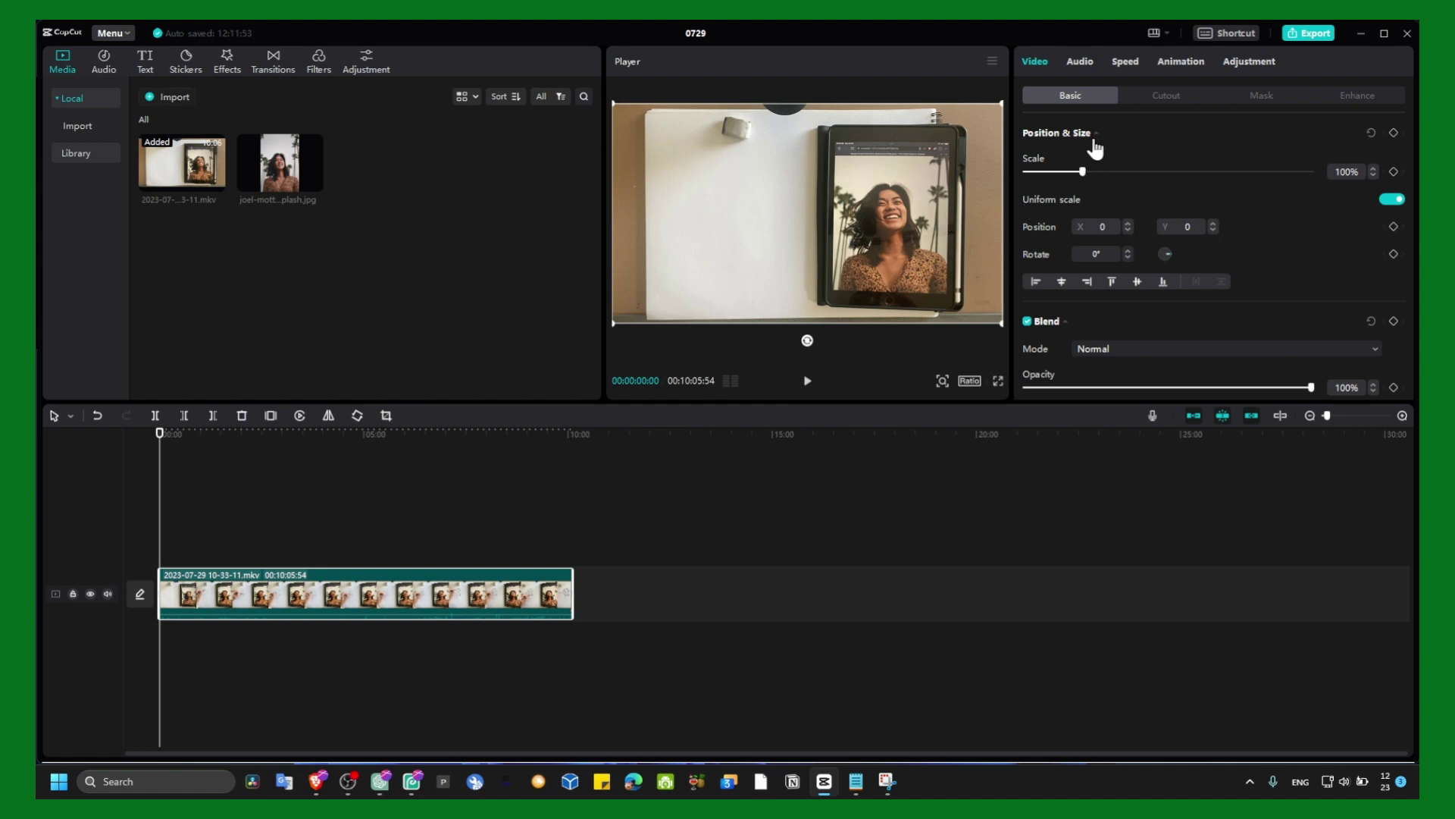
Give the drawing clip a 1442×1214 rectangle mask at -698, 27 covering the left side.
left_click(1262, 93)
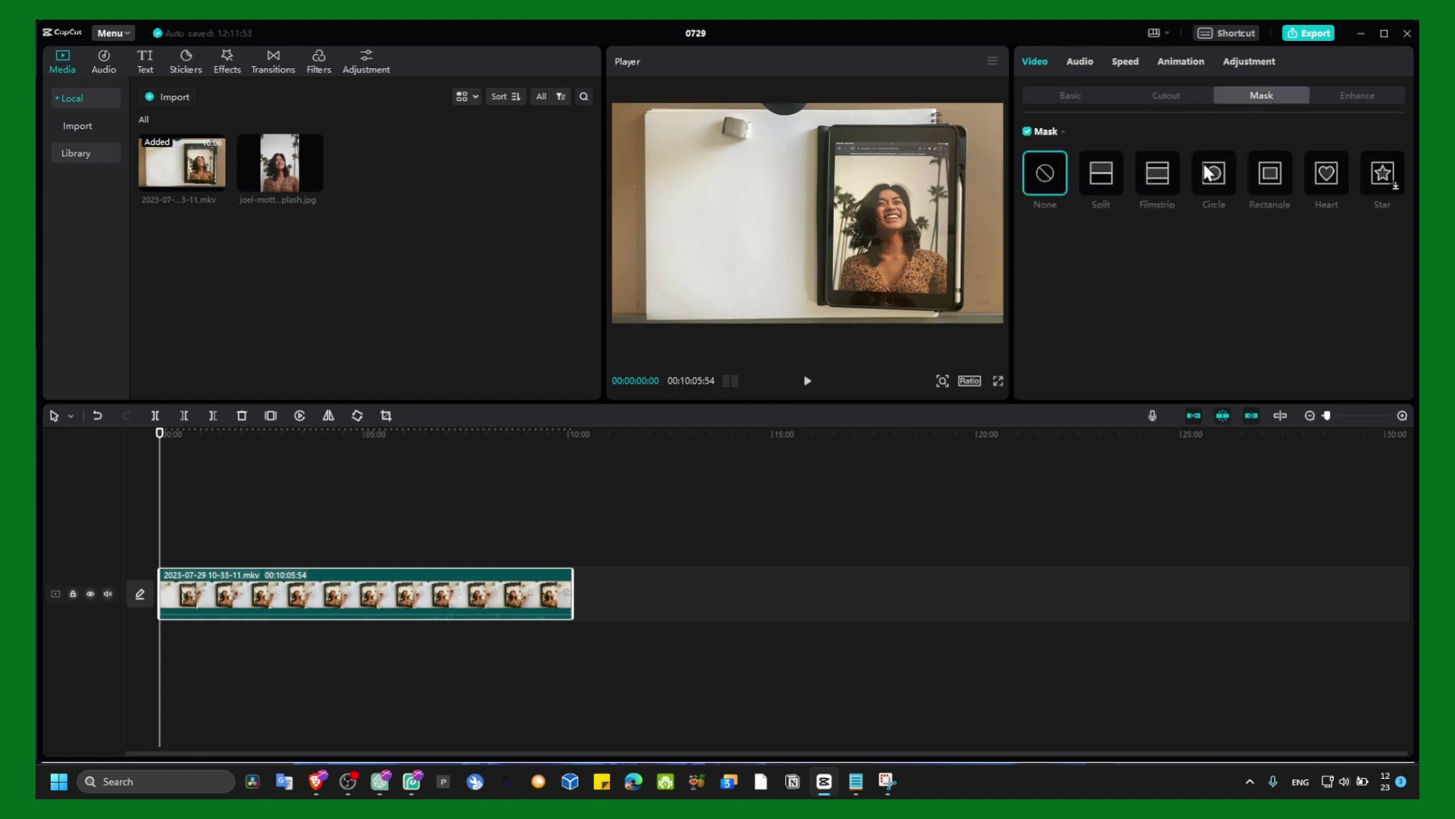
left_click(1261, 175)
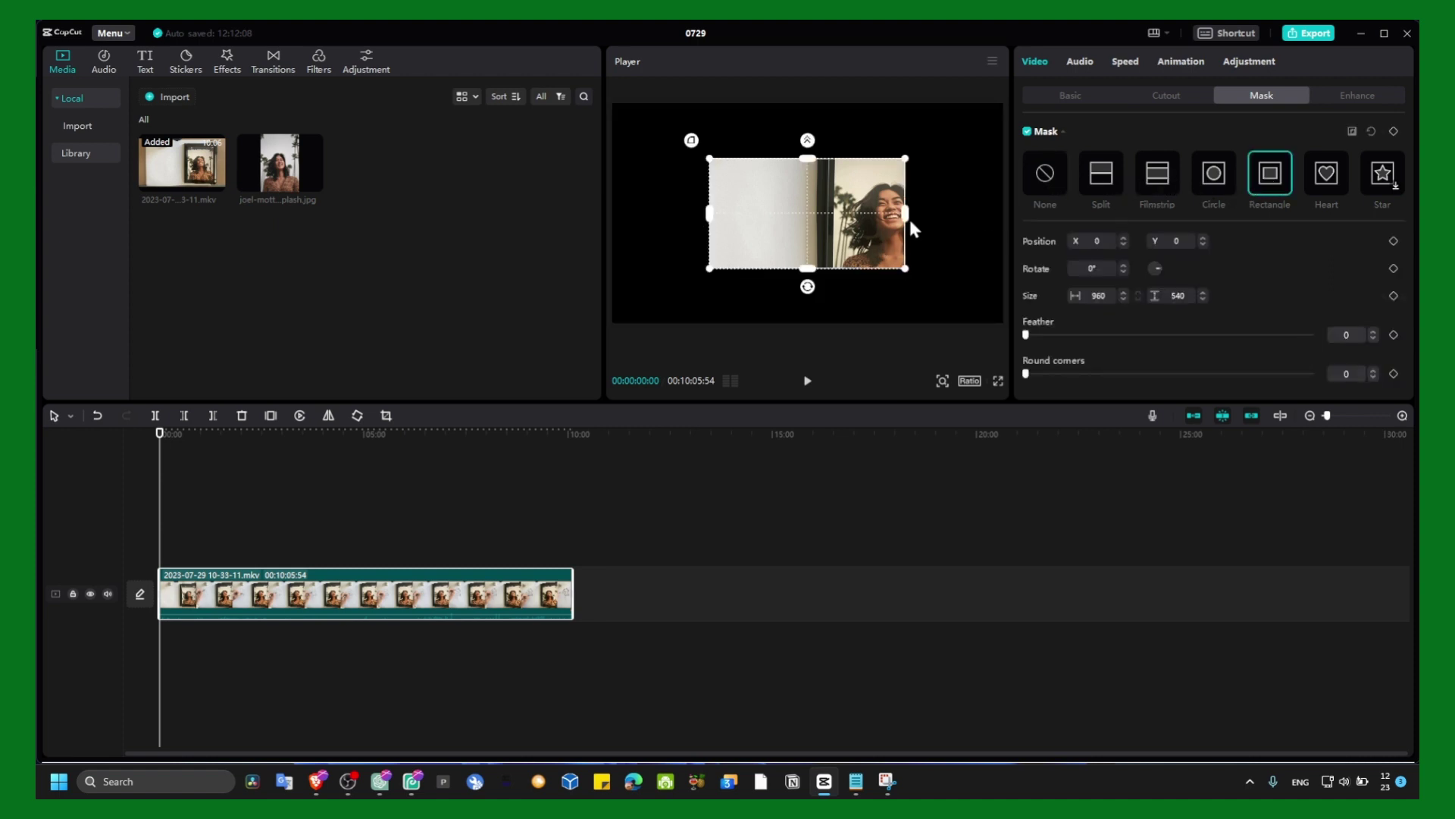
left_click_drag(908, 217, 721, 170)
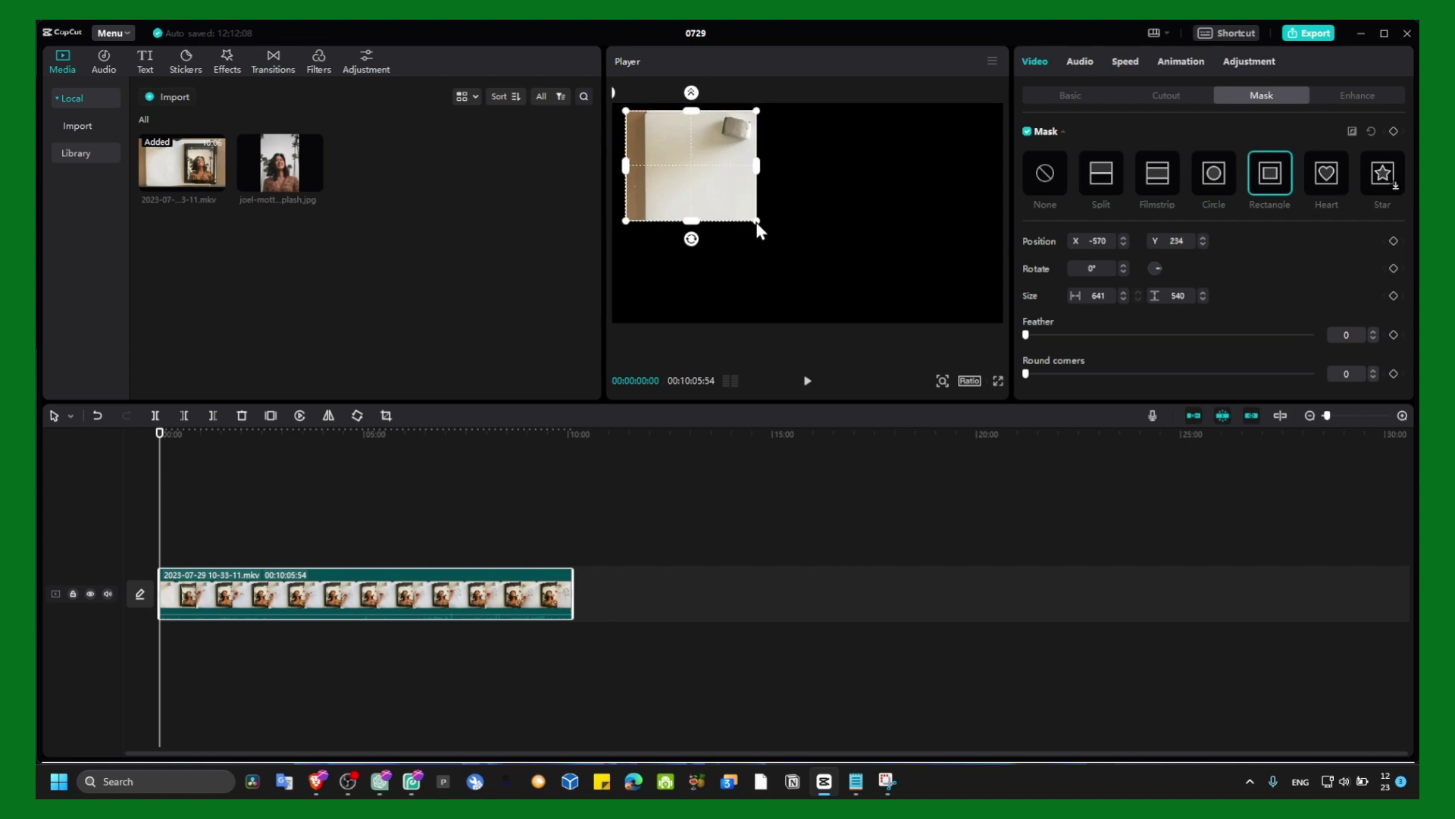
left_click_drag(758, 224, 809, 327)
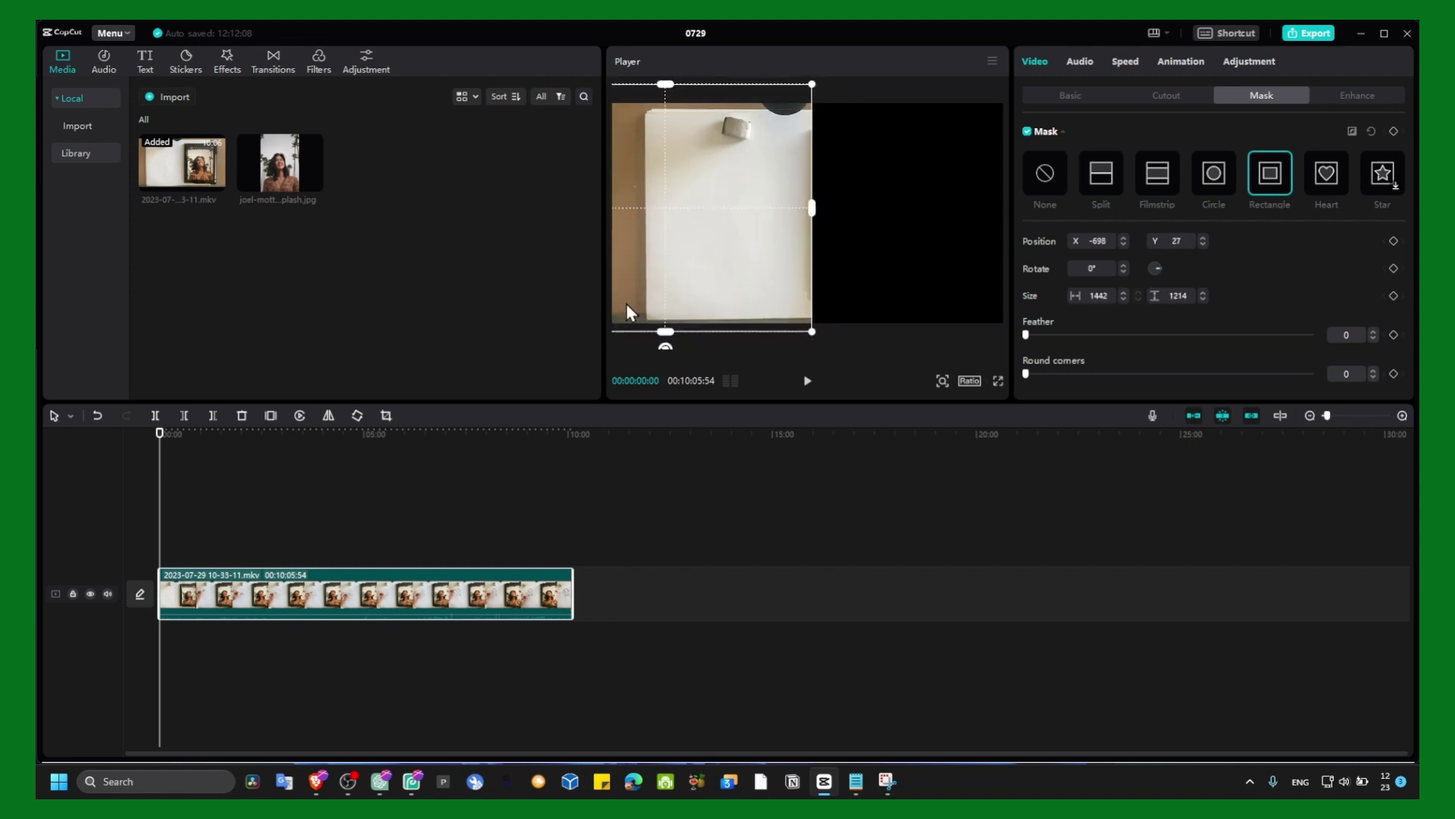
Make the drawing Compound clip1 with a split mask at -903, 135, rotated 110°, feather 49.
left_click(1103, 176)
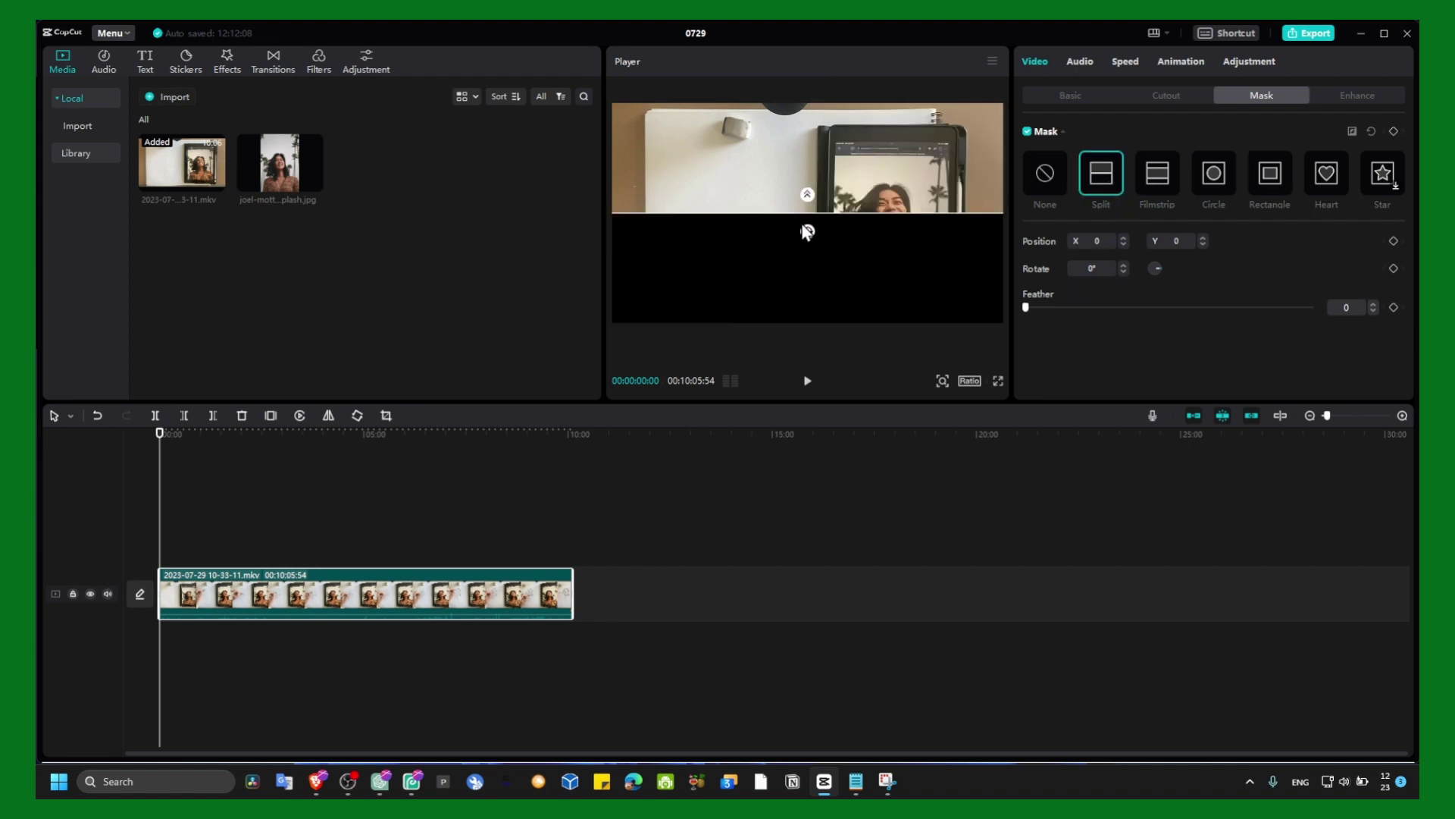
left_click_drag(807, 231, 778, 211)
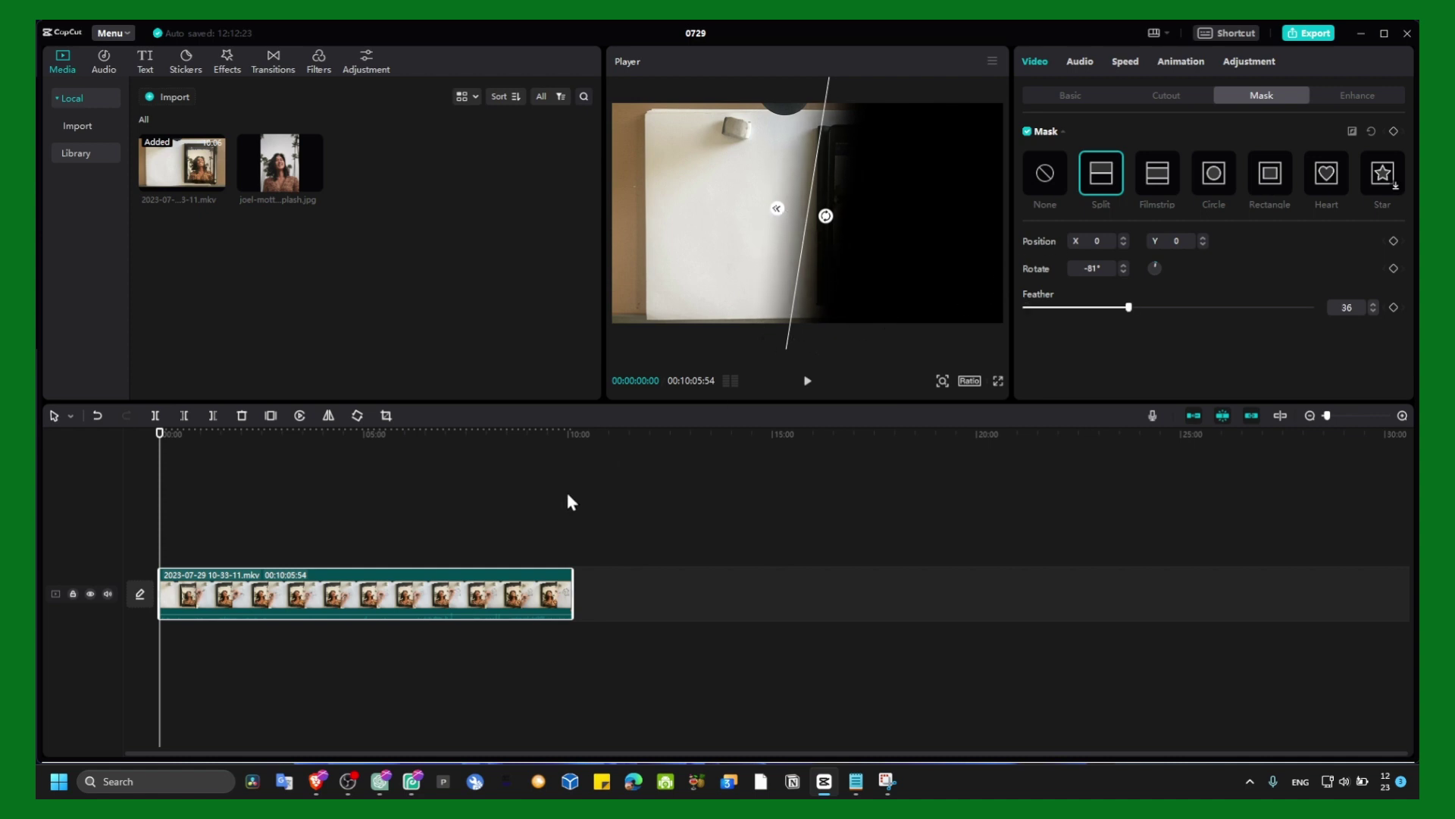
right_click(435, 595)
left_click(455, 562)
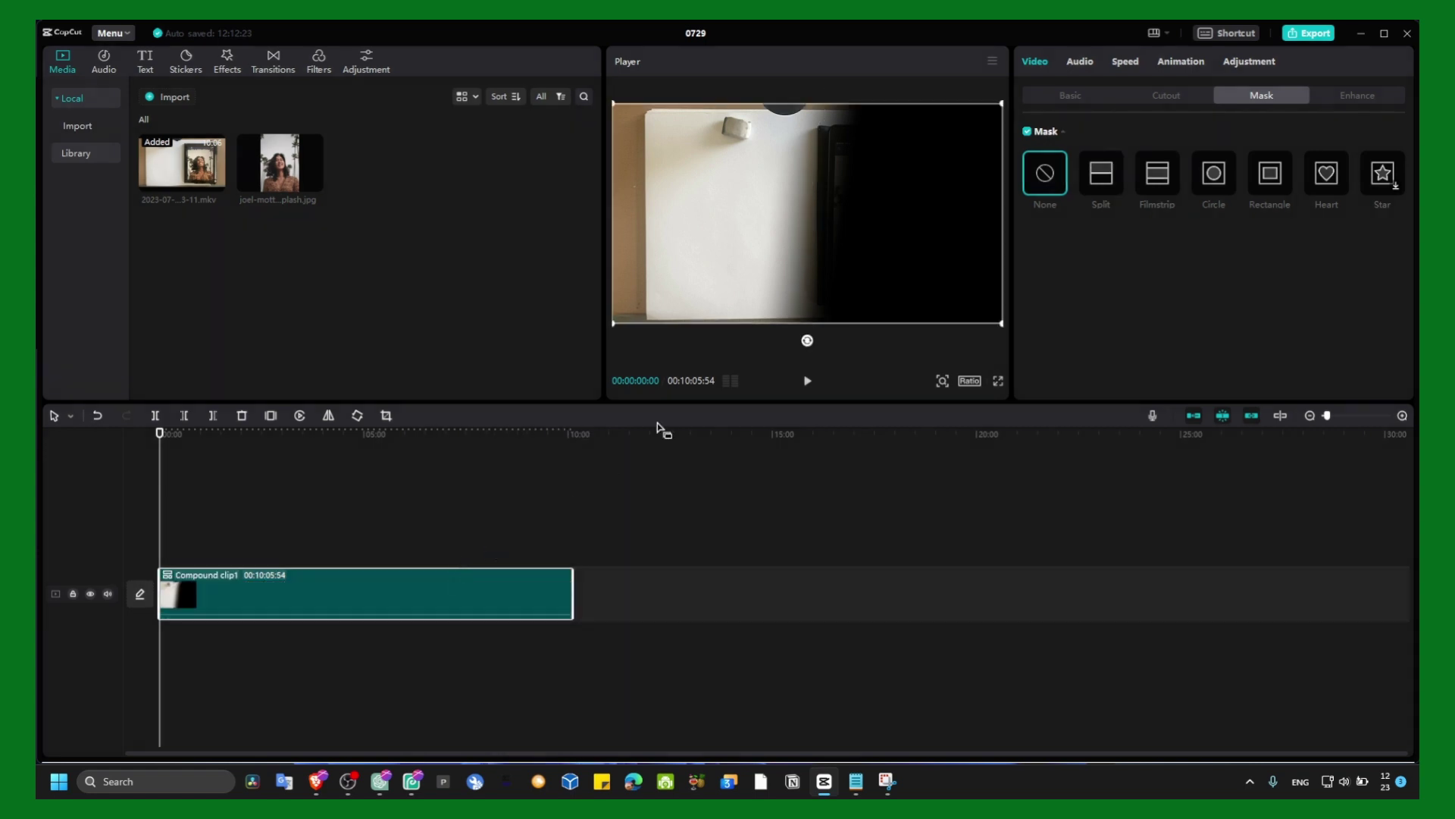
left_click(1102, 178)
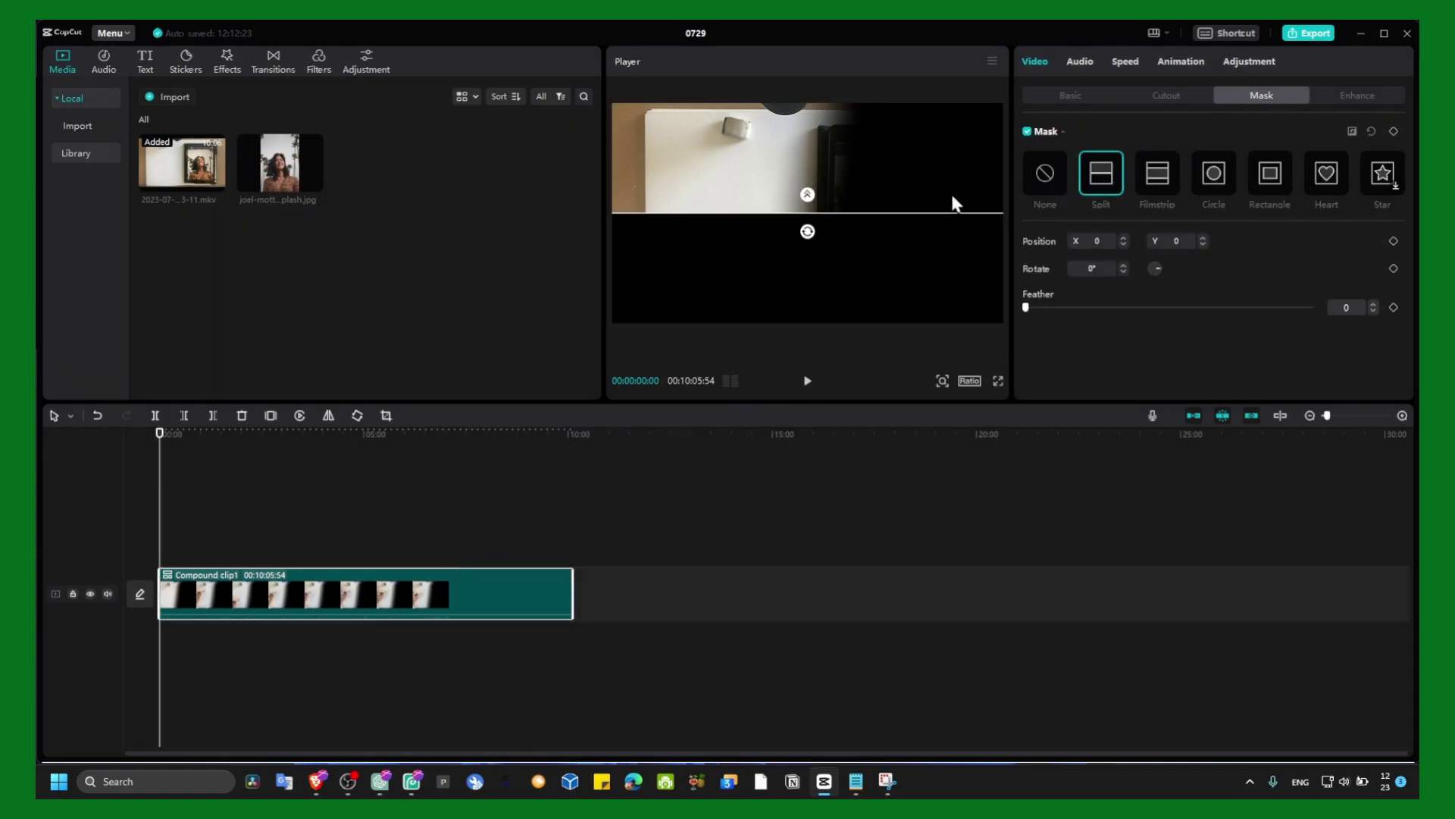
left_click_drag(812, 237, 653, 209)
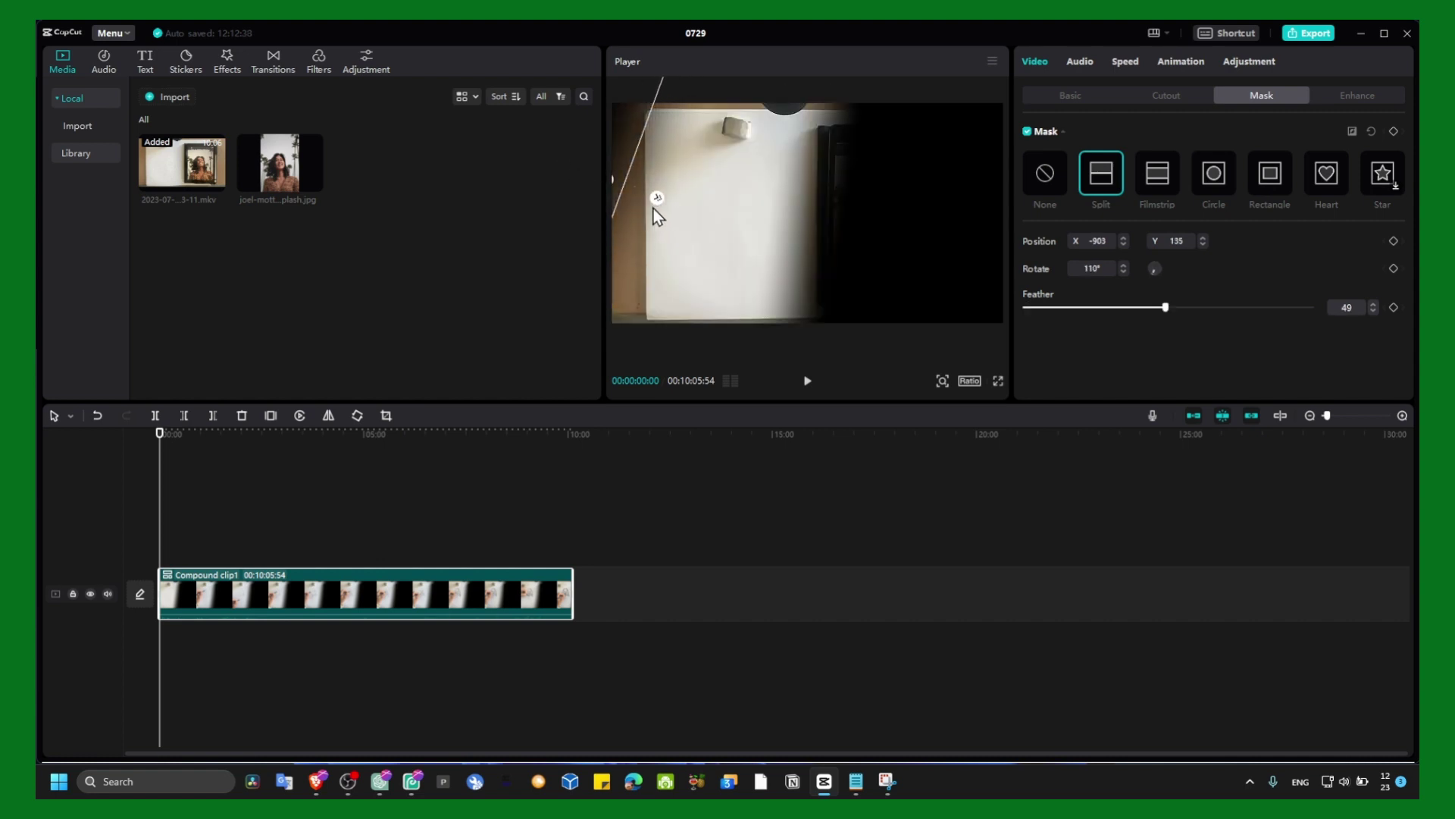
At 03:50, add the joel-mott image on an upper track and move it to the frame's right.
left_click(441, 525)
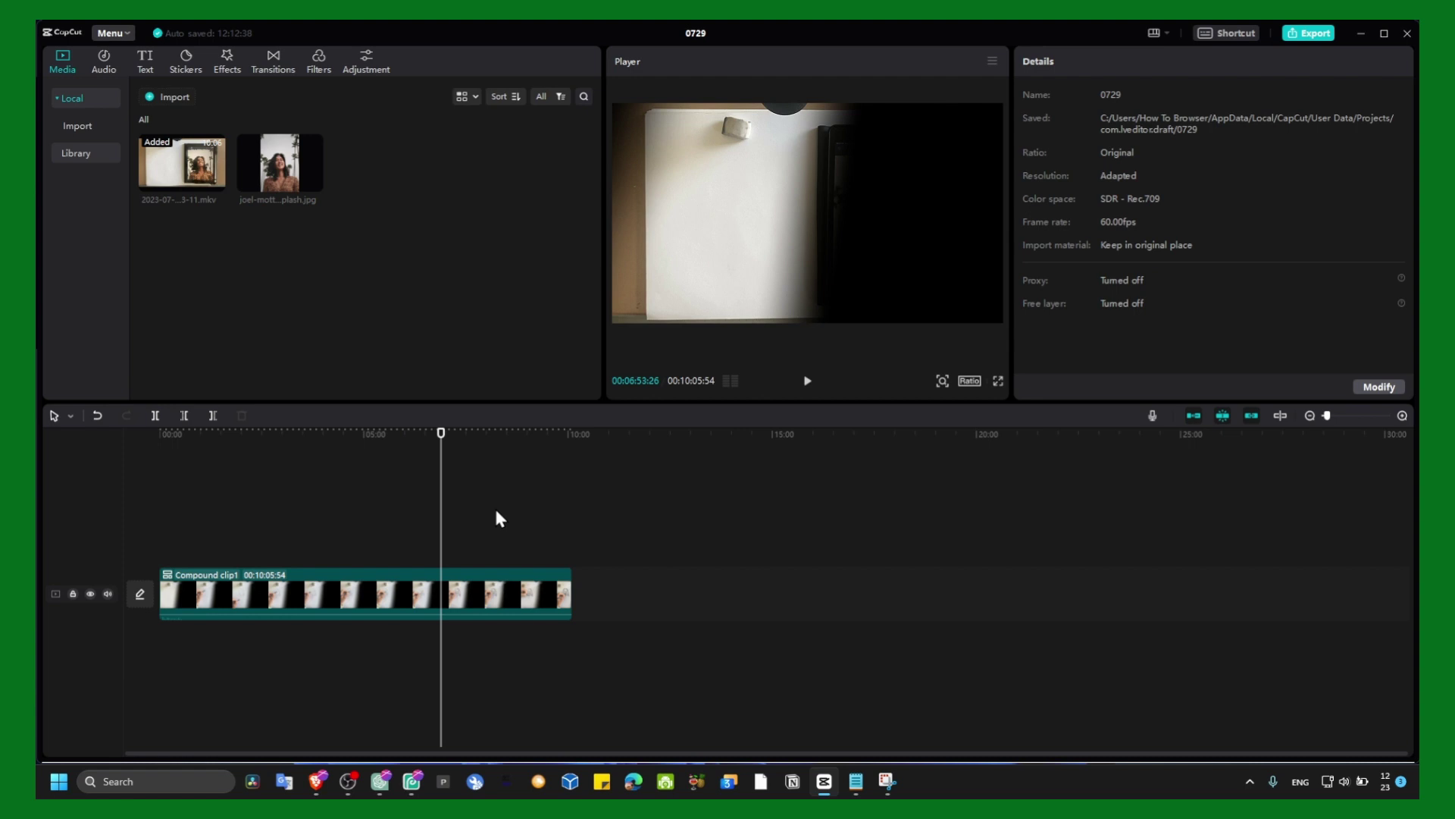
left_click(718, 271)
left_click_drag(440, 434, 483, 434)
left_click(317, 433)
left_click_drag(280, 163, 369, 542)
left_click_drag(803, 220, 823, 267)
left_click(823, 267)
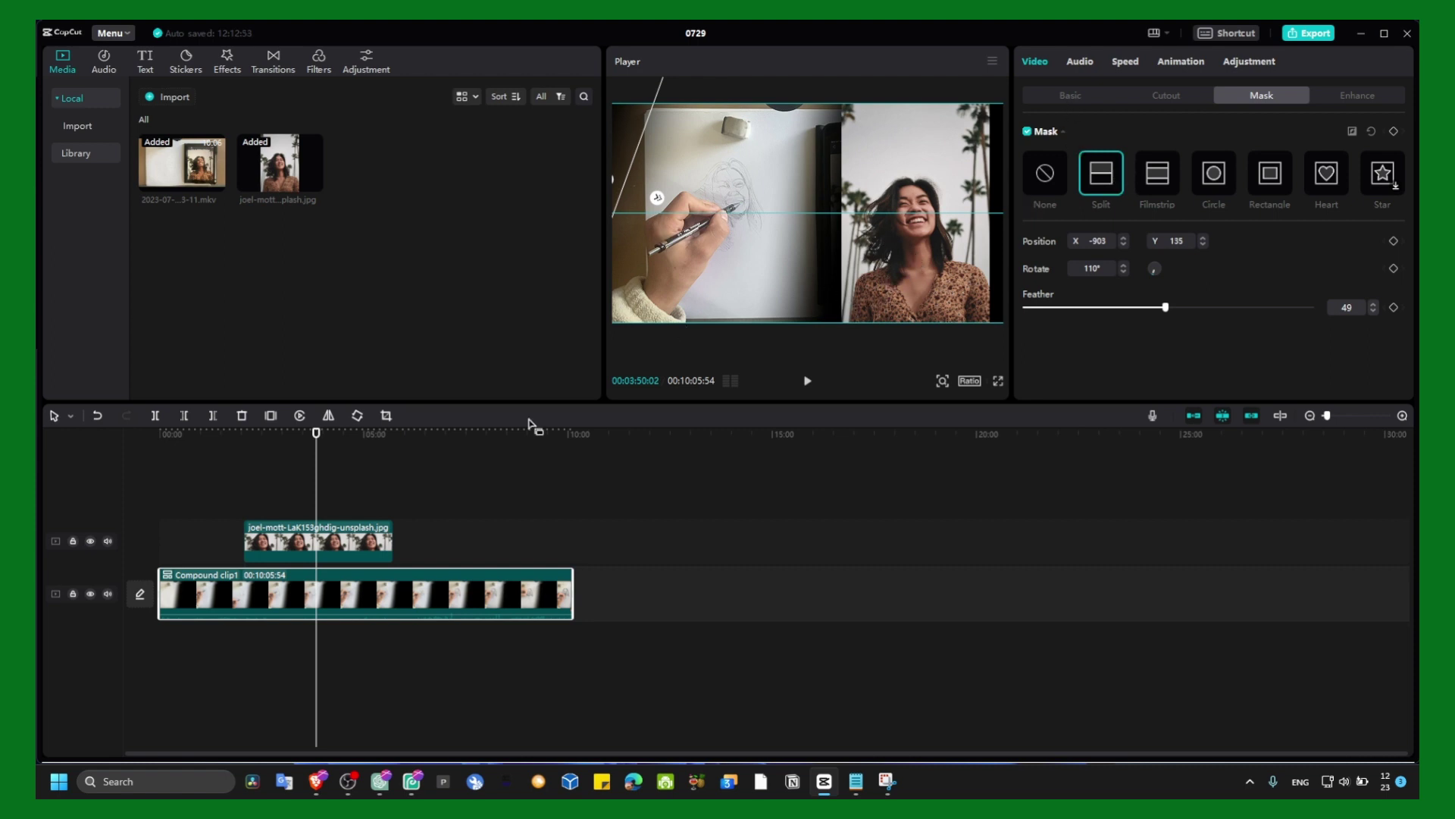
Enlarge the portrait and give it a split mask at -1265, -151, rotated 90°, feather 28.
left_click(376, 531)
left_click_drag(933, 228, 906, 247)
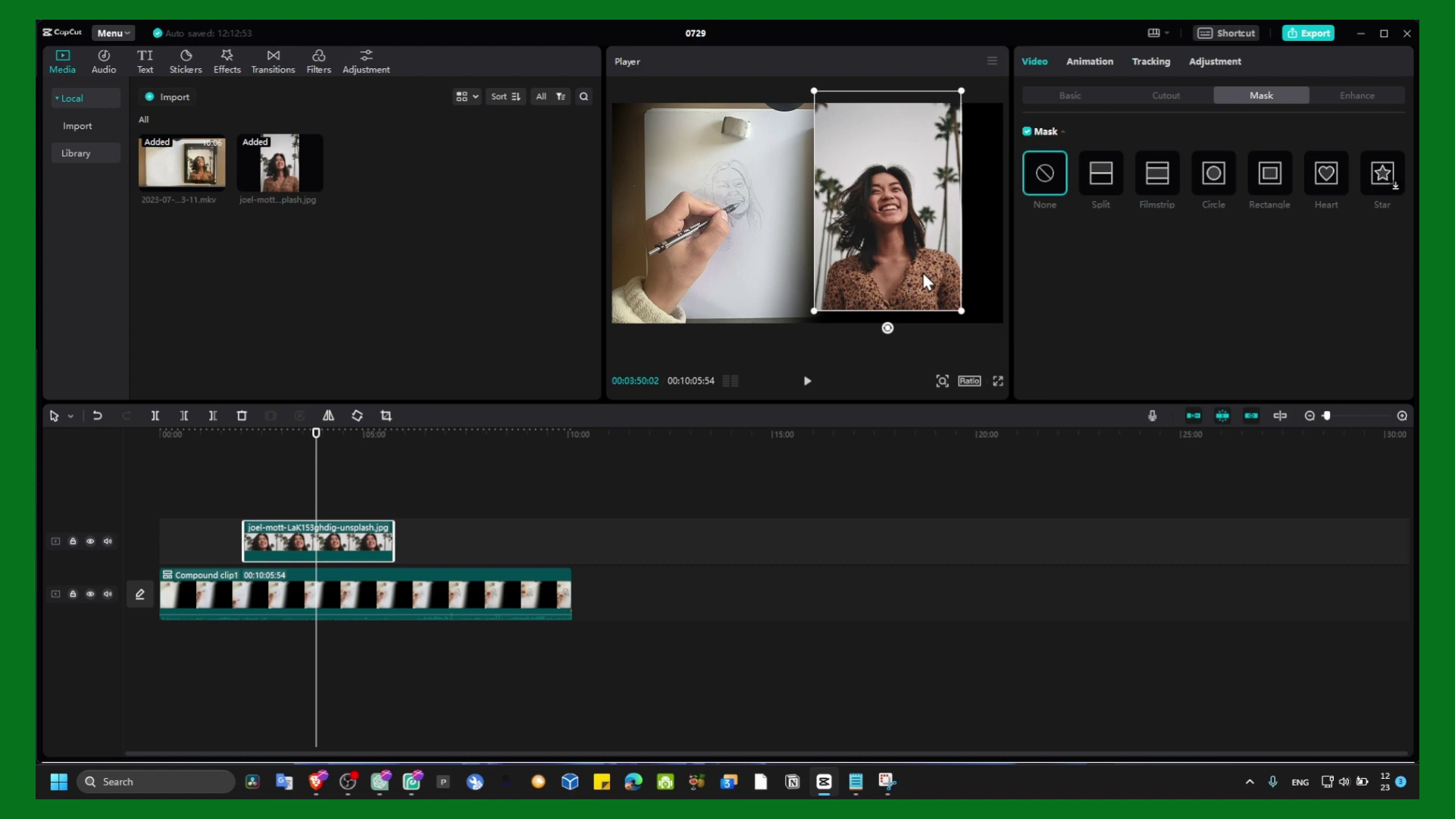
left_click_drag(964, 300, 993, 318)
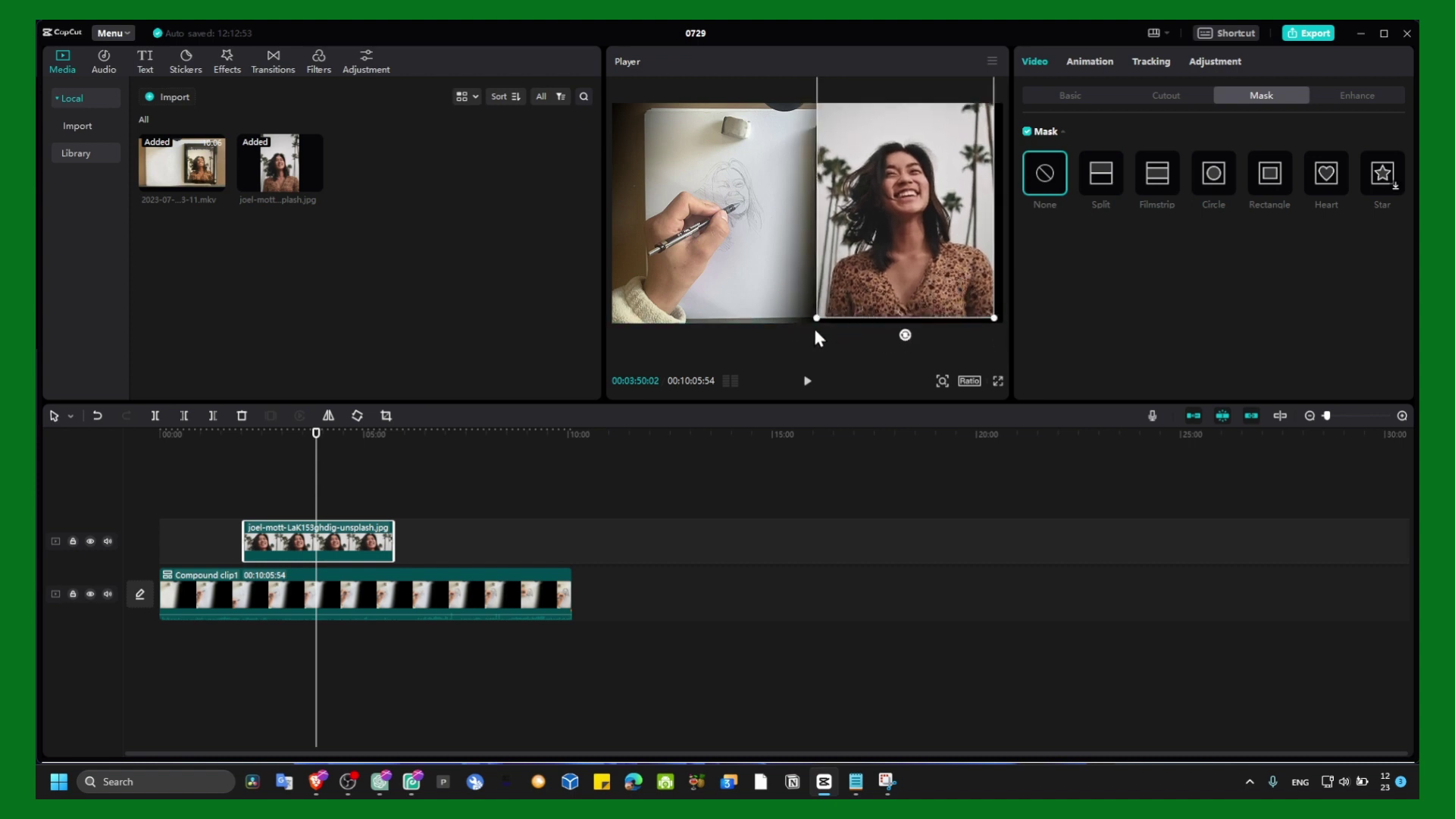
left_click(1088, 189)
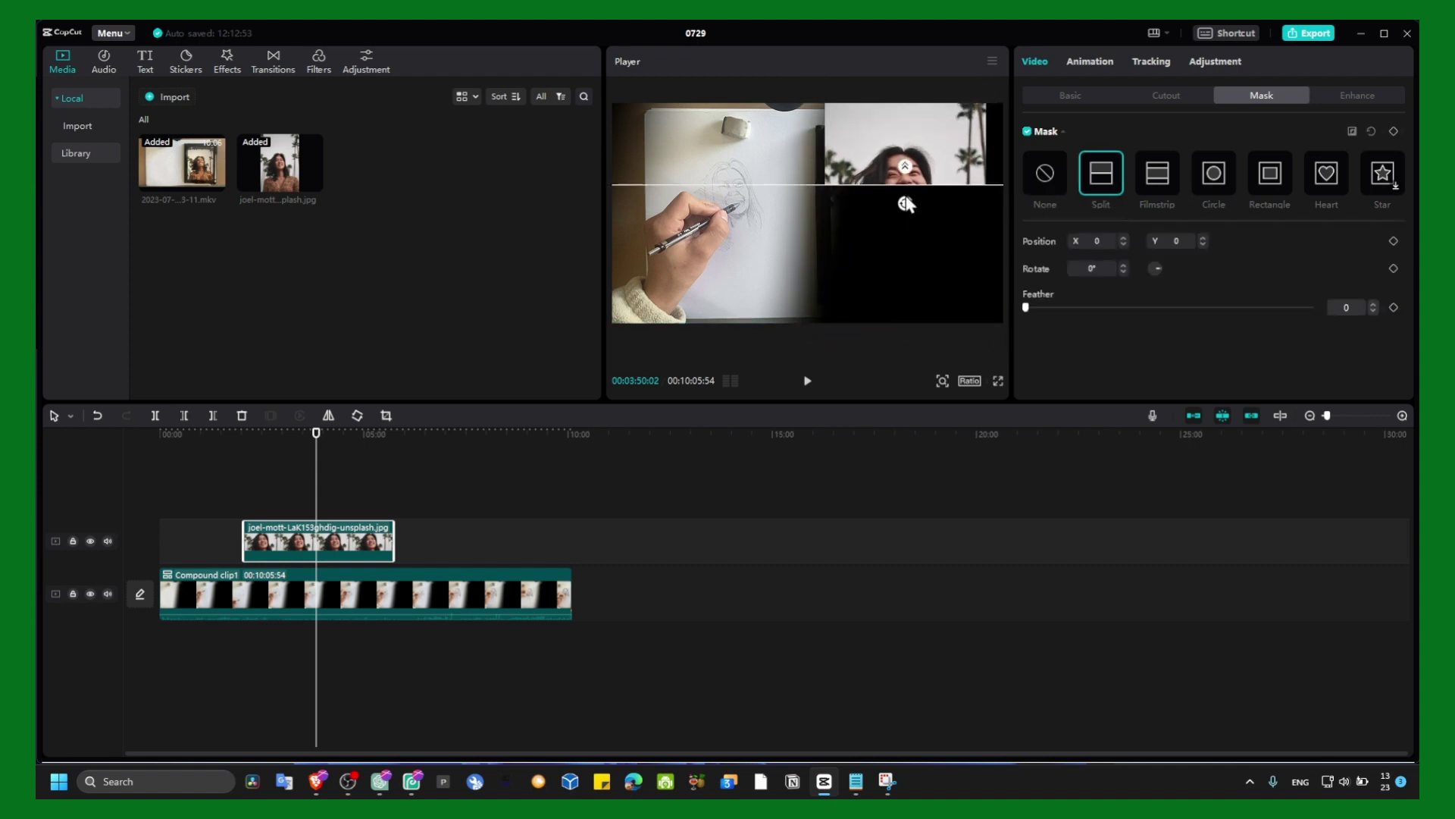
left_click_drag(907, 201, 966, 225)
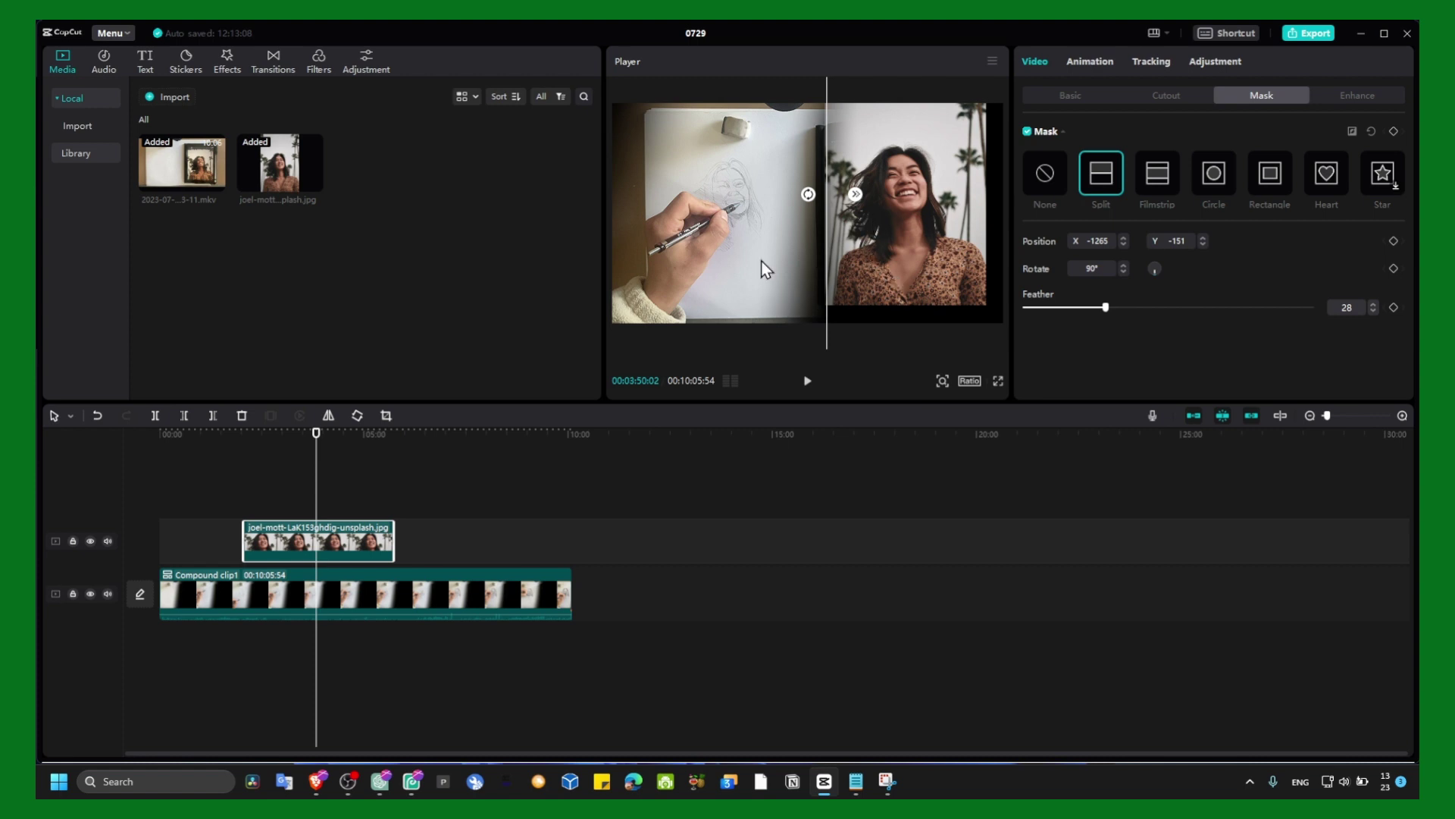
Convert the portrait clip into Compound clip2.
left_click(963, 172)
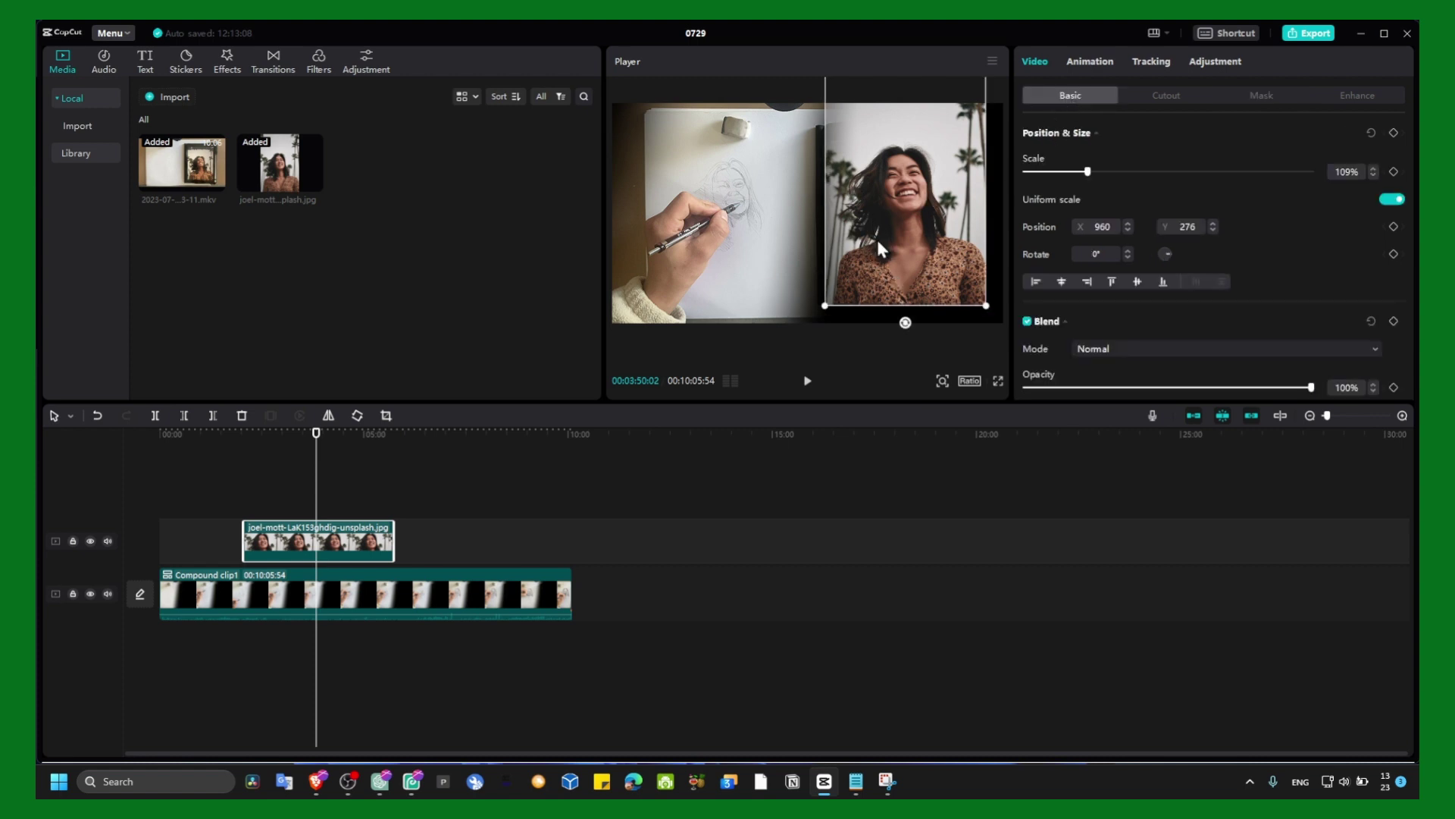
right_click(358, 540)
left_click(389, 561)
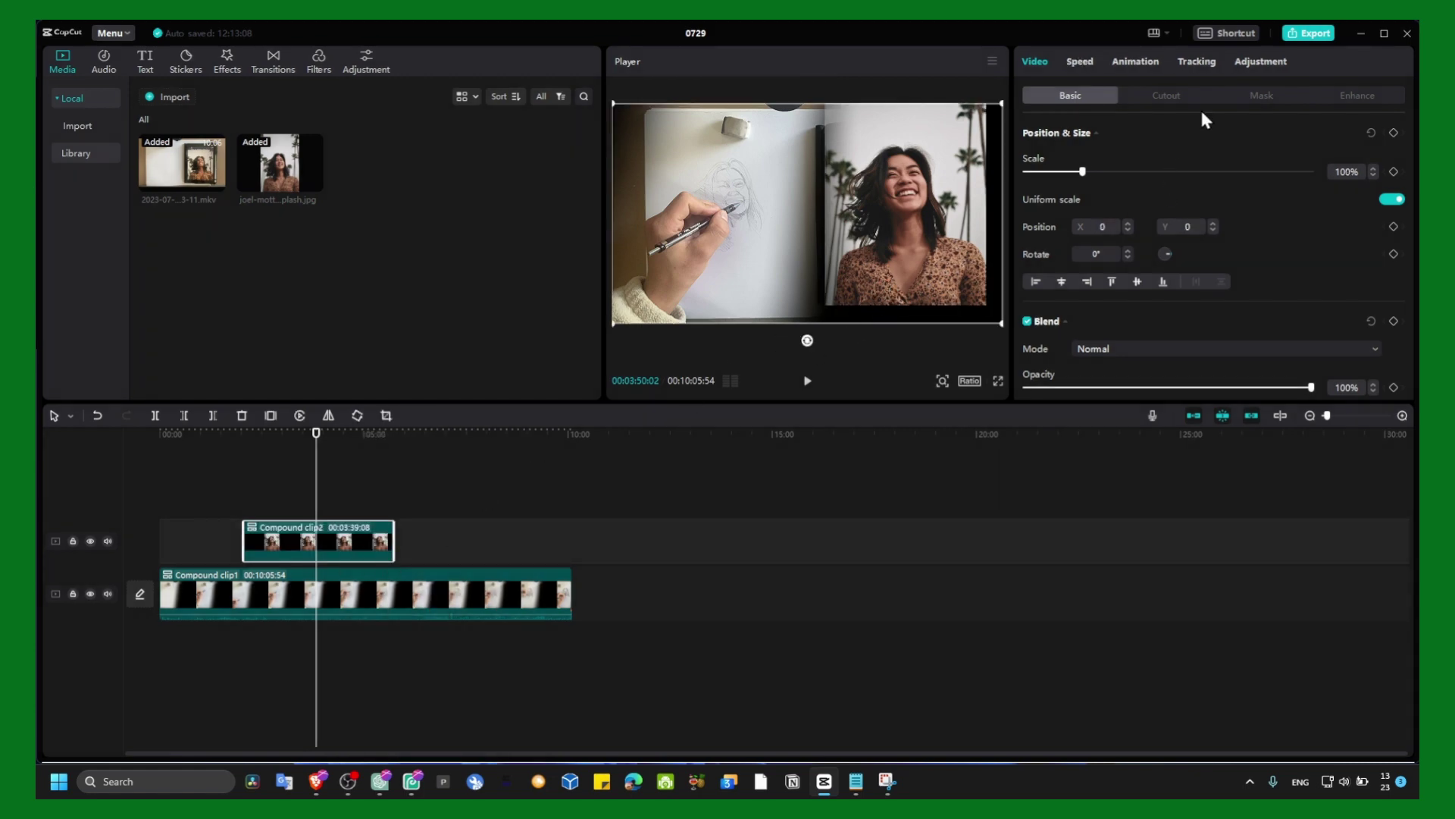
Add a feather-100 split mask at 205, -425 along the bottom edge, then recentre the overlay vertically.
left_click(1105, 177)
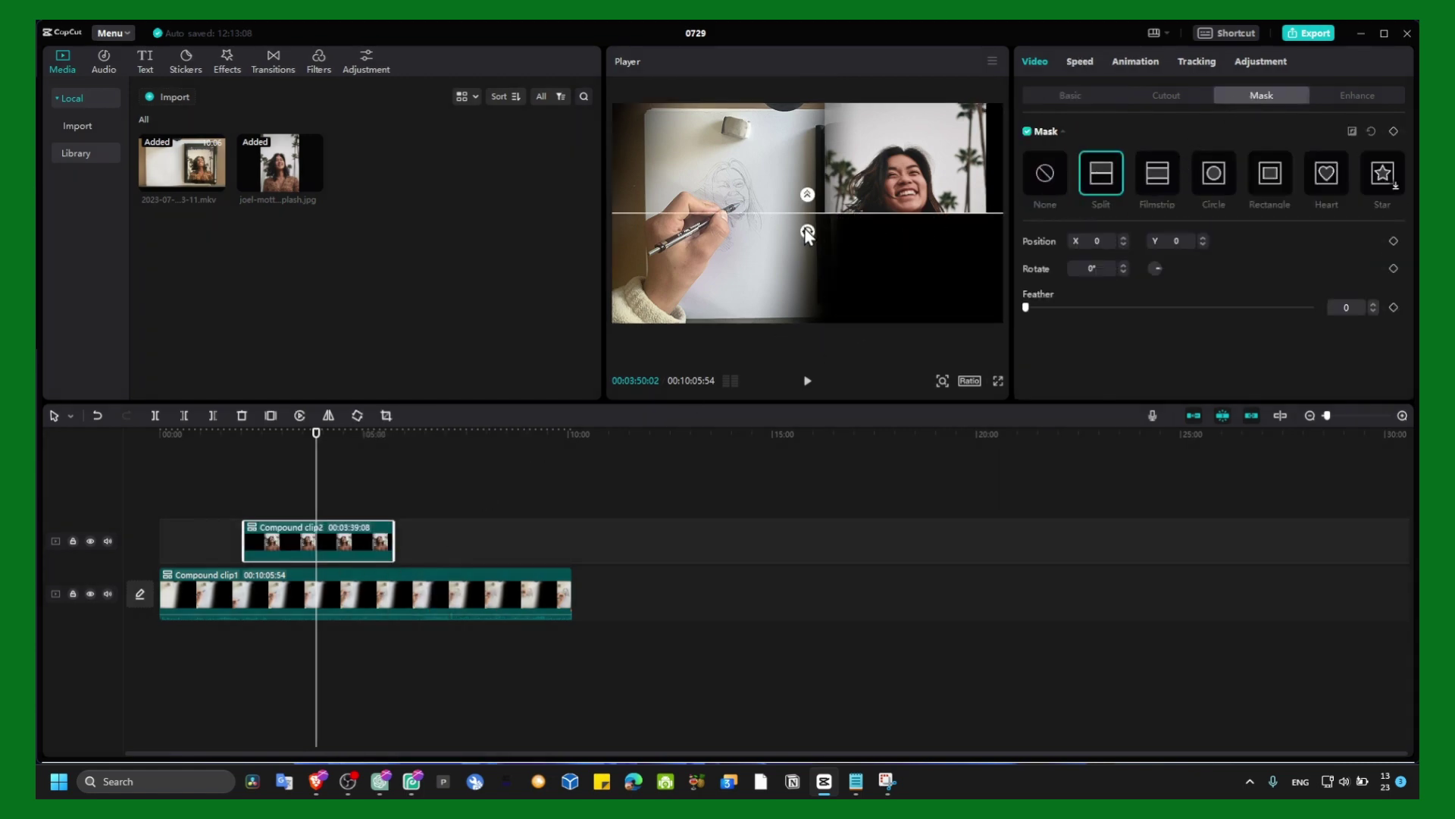
left_click_drag(807, 234, 850, 244)
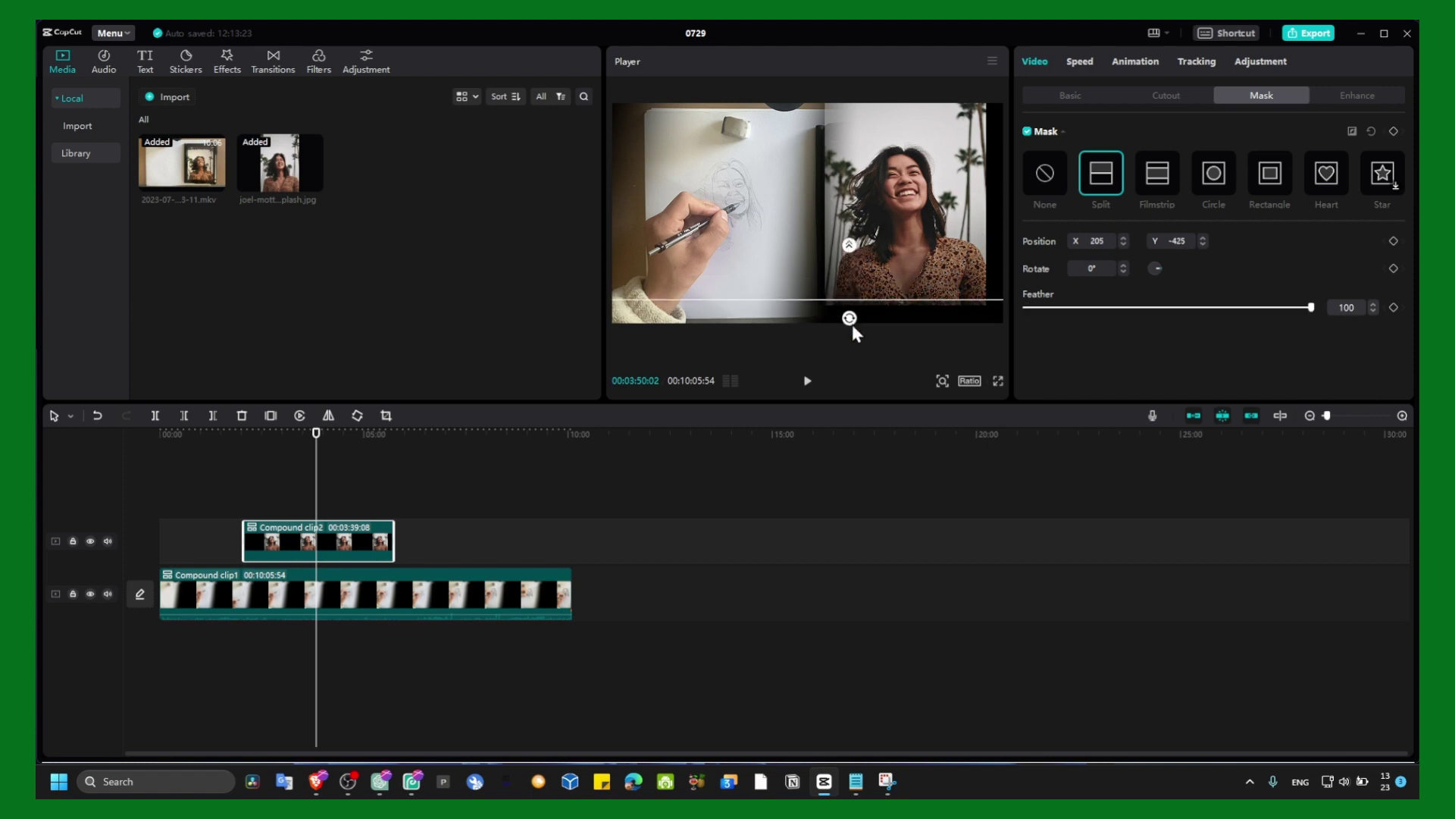
left_click(1070, 95)
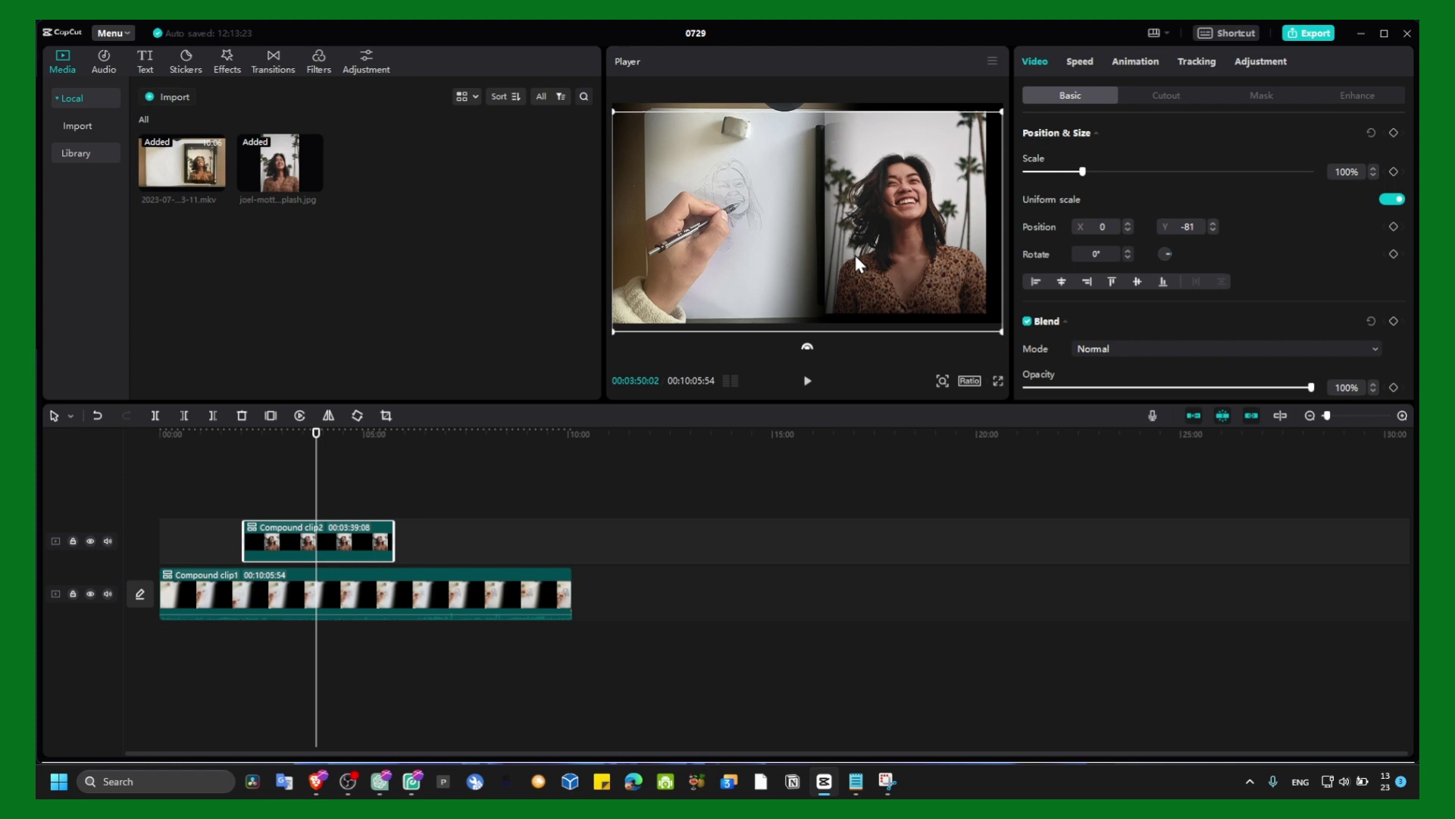
left_click_drag(855, 255, 852, 250)
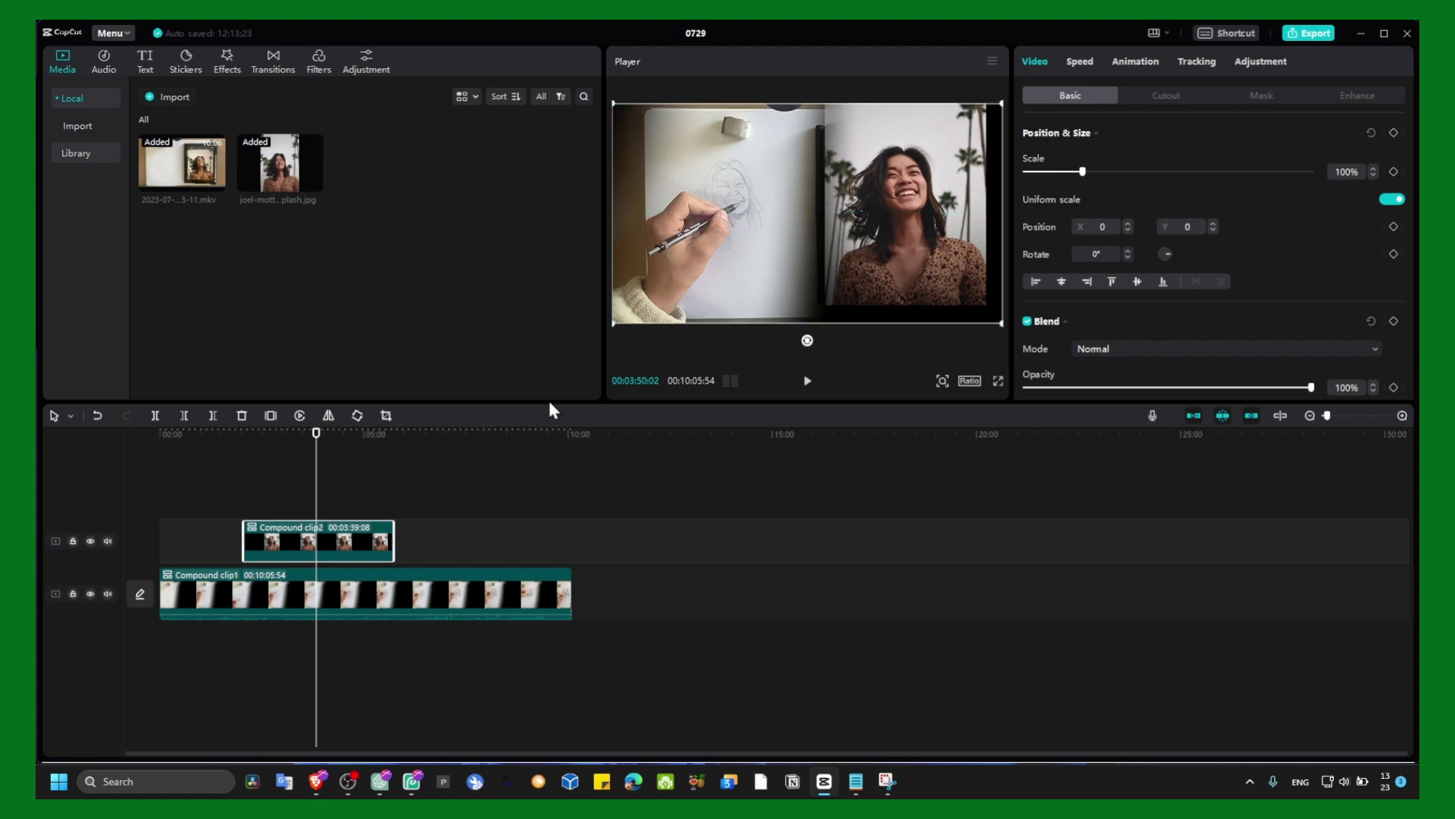
Keyframe the portrait's position off-screen right at 02:04 and centred at 02:40.
left_click_drag(879, 233, 1061, 241)
left_click_drag(313, 449, 244, 449)
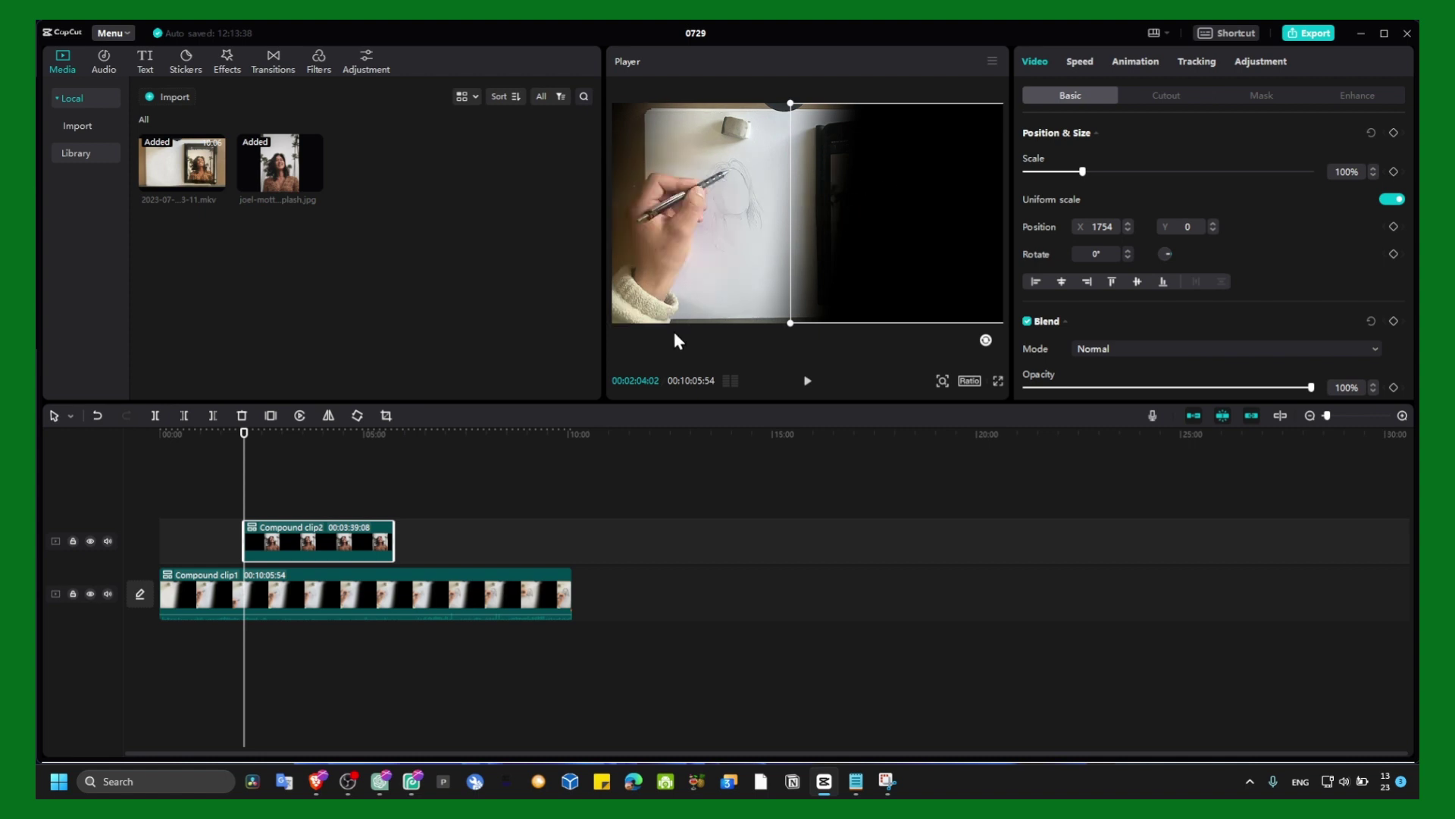
scroll(1283, 285, "down", 5)
scroll(1211, 216, "up", 5)
left_click_drag(244, 434, 269, 436)
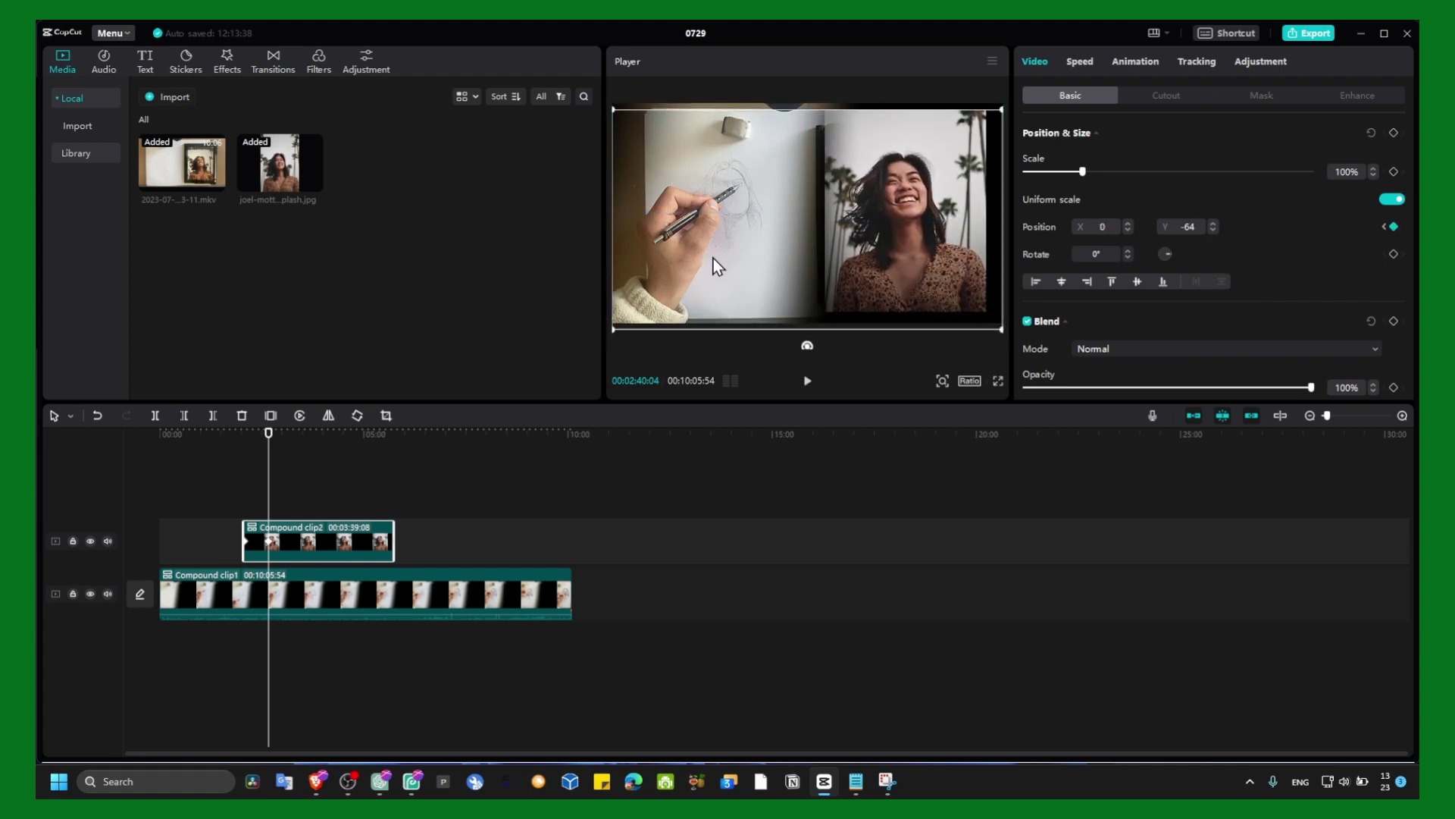
left_click(248, 444)
left_click_drag(248, 444, 238, 445)
Play back the slide-in between 02:04 and 02:40 to preview it.
key("space")
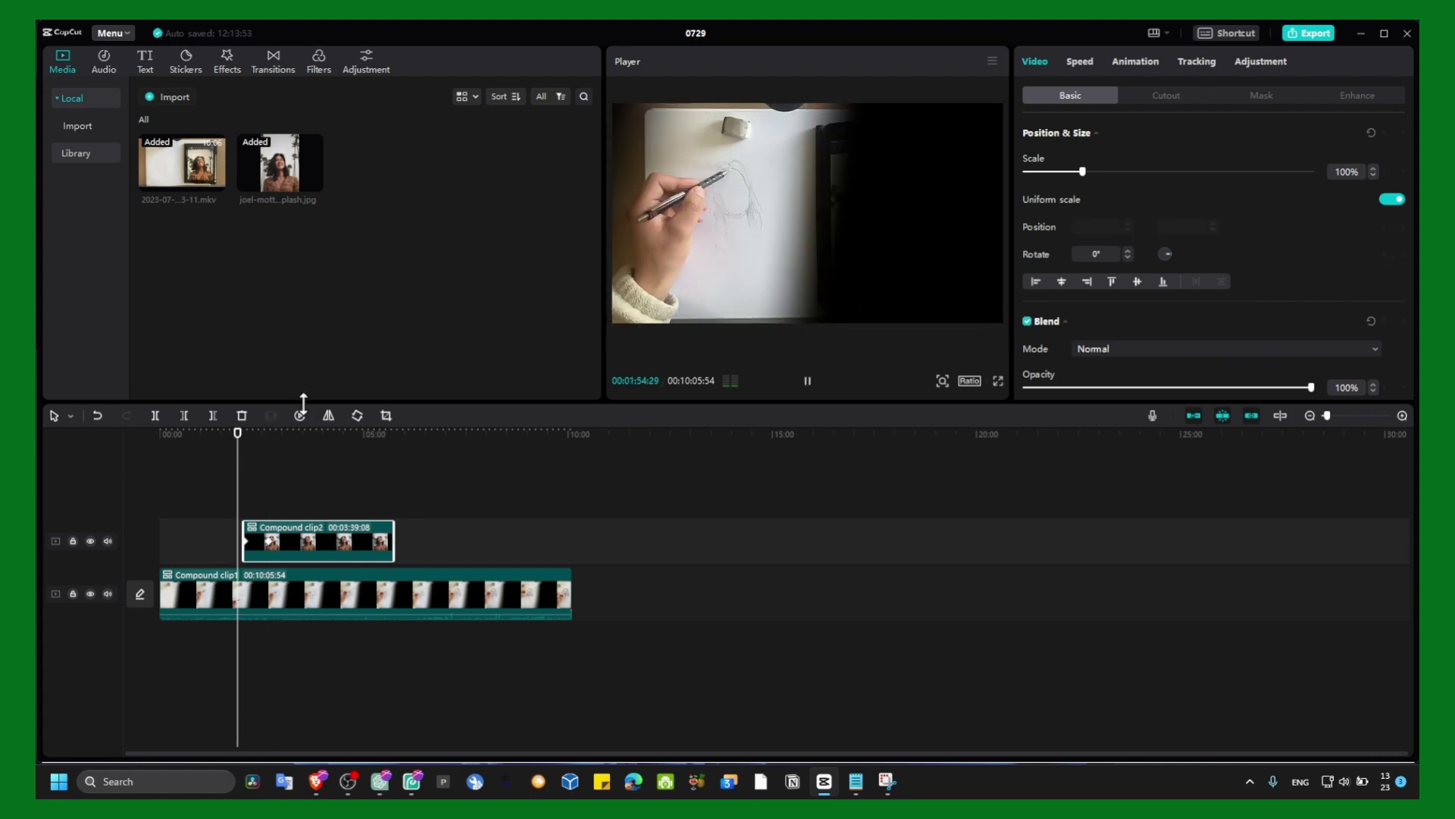
key("space")
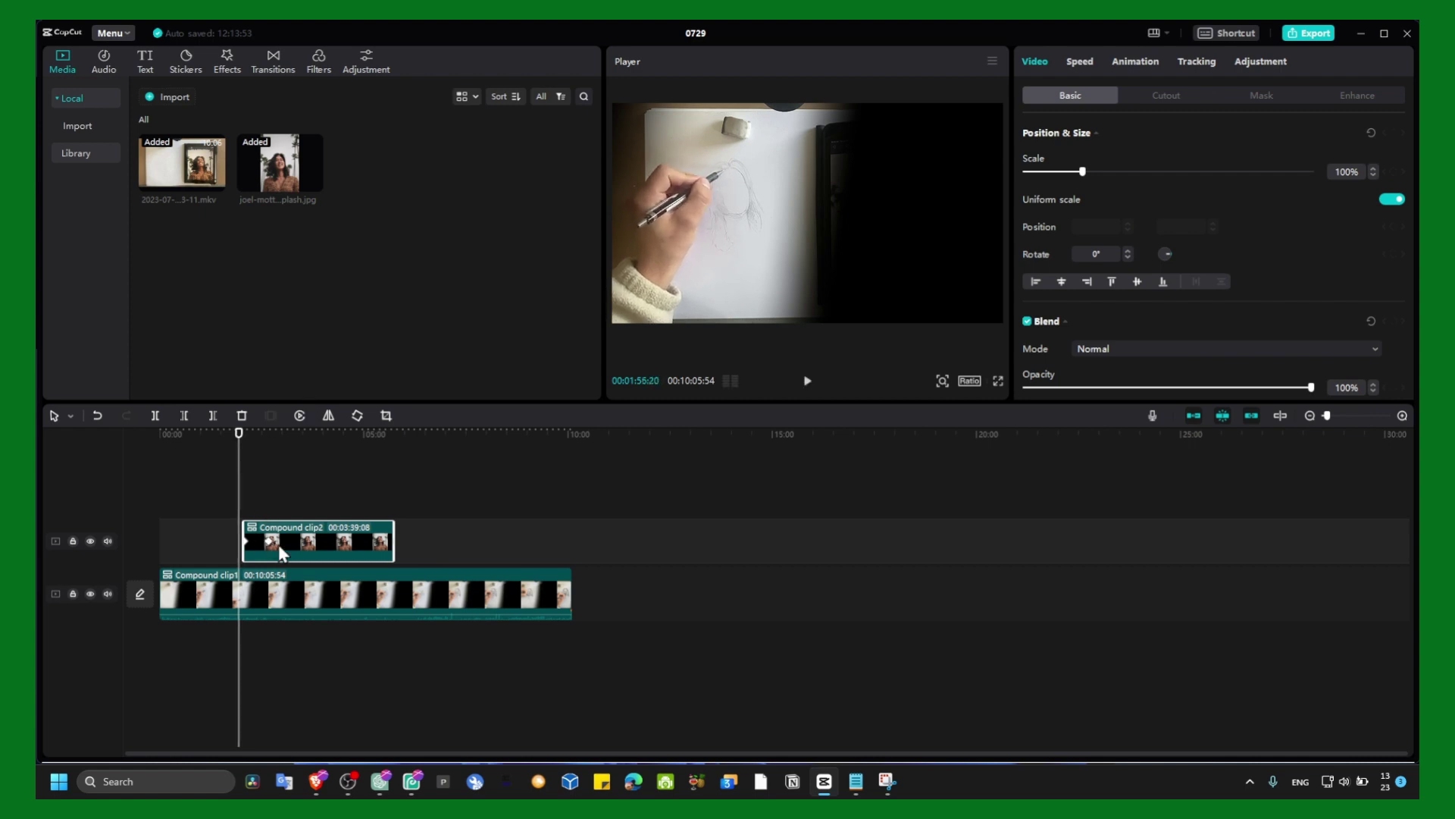
left_click(244, 438)
left_click(266, 494)
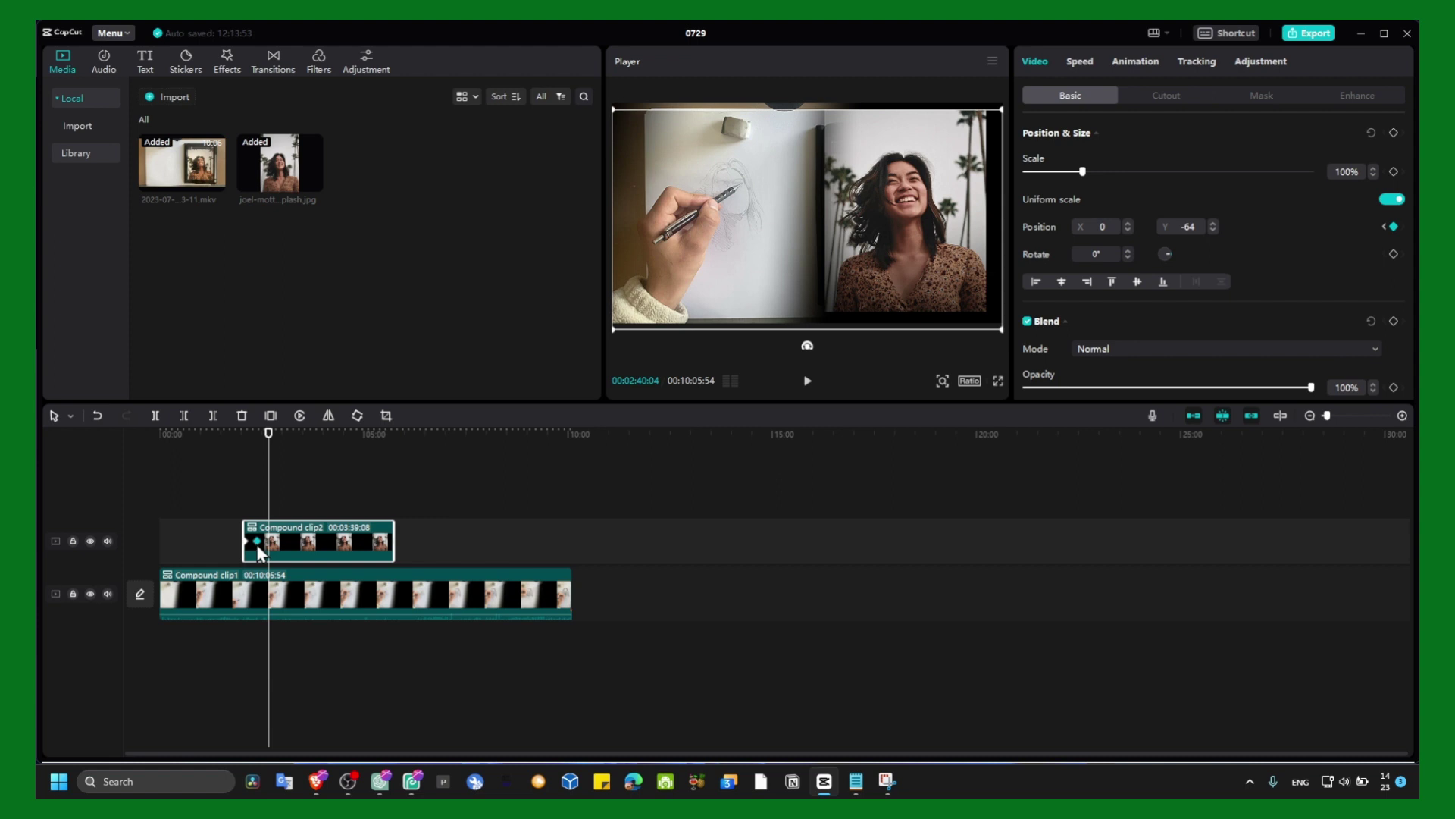
left_click(257, 540)
key("space")
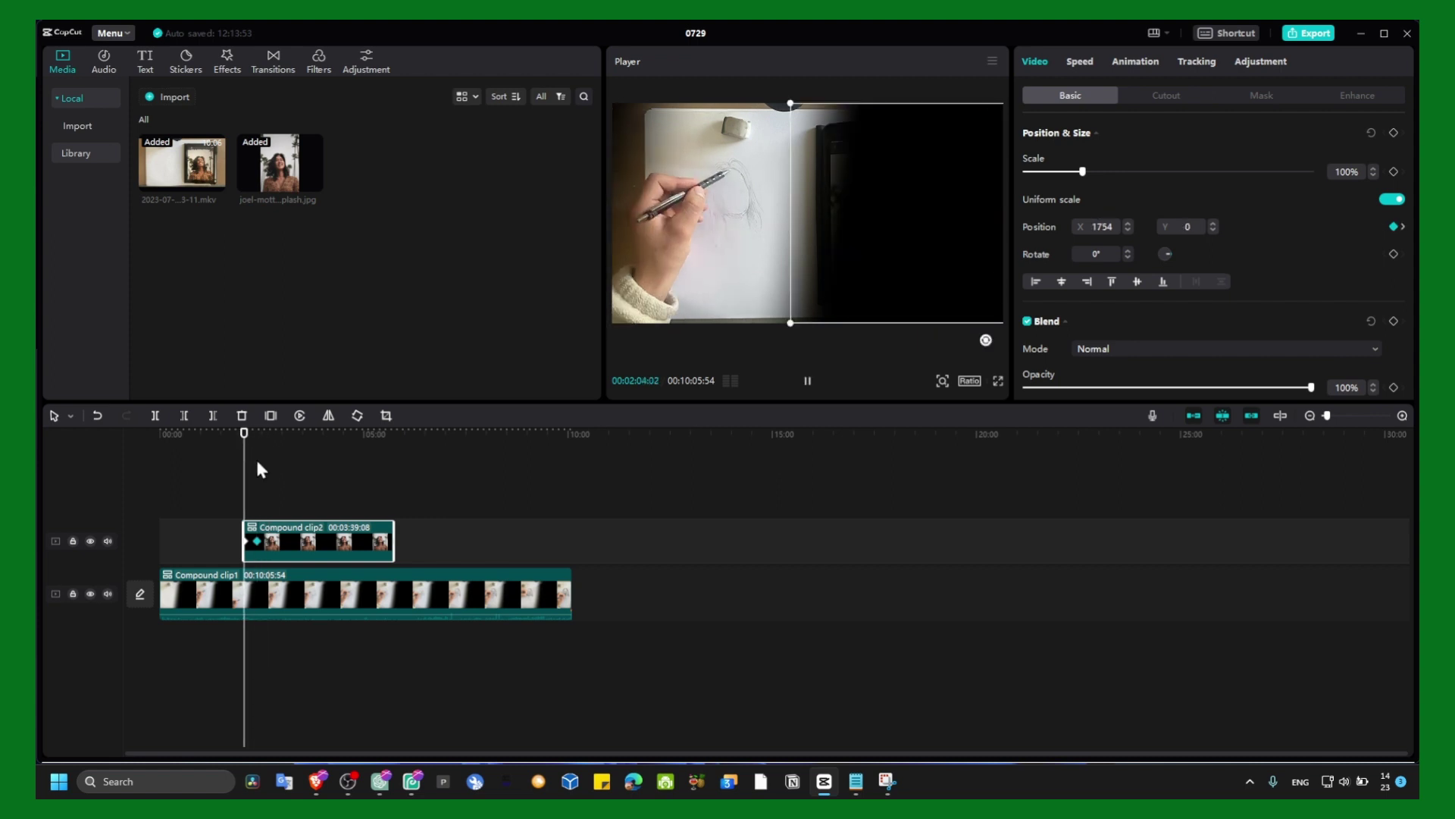
key("space")
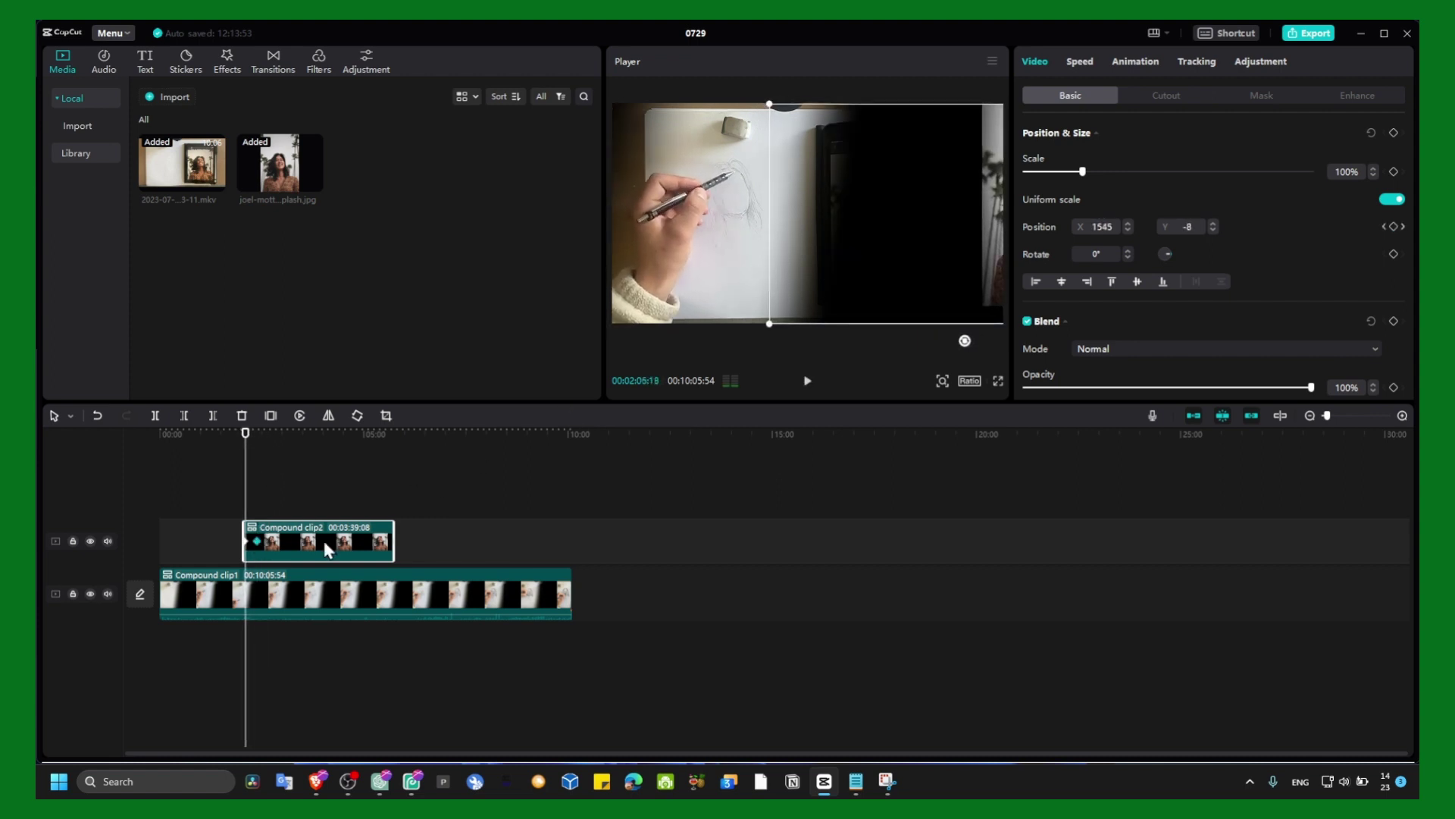
scroll(285, 577, "up", 1, "ctrl")
scroll(284, 577, "up", 4, "ctrl")
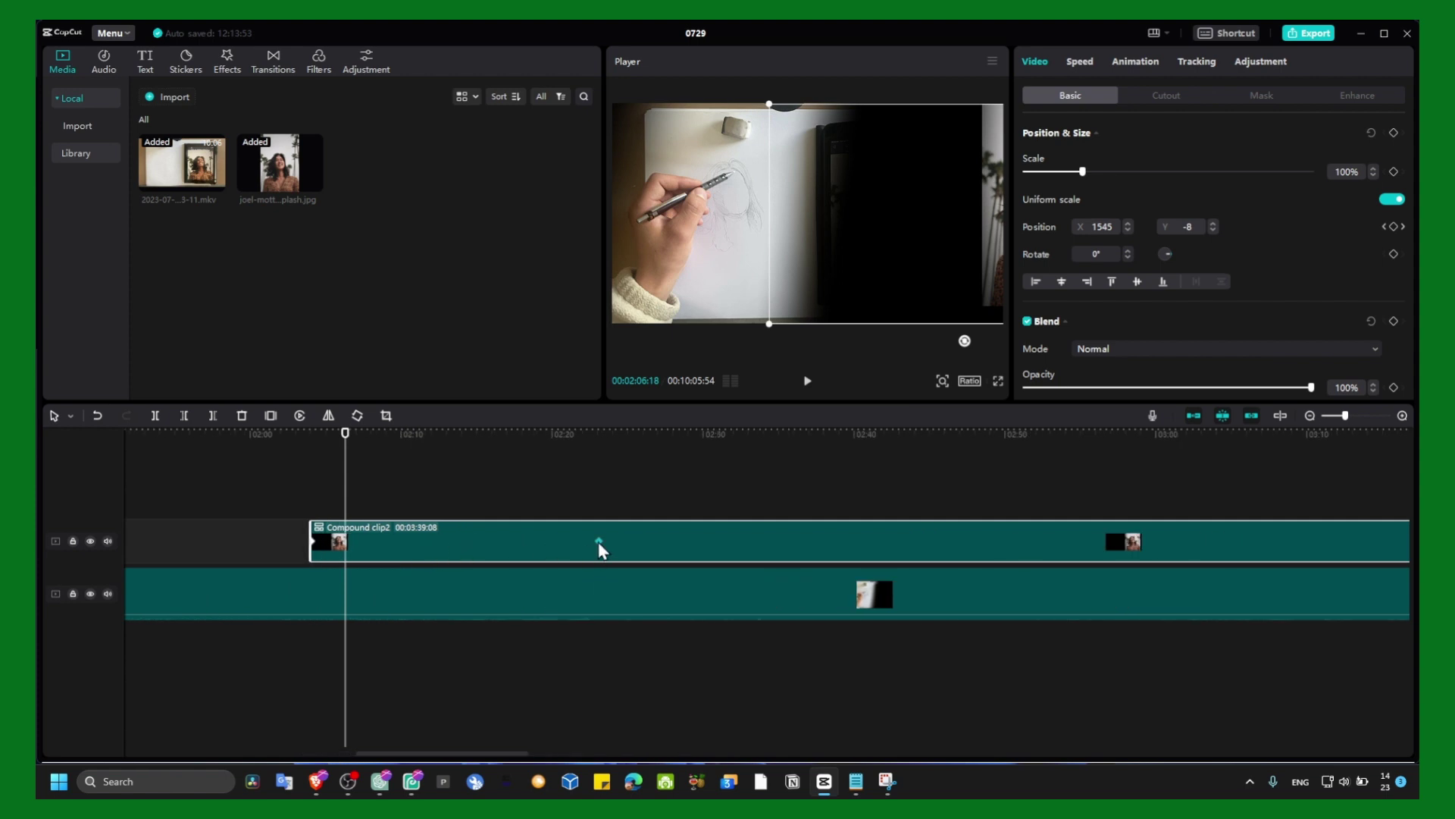
Drag the end keyframe earlier to shorten the slide, then replay the animation.
left_click_drag(598, 542, 384, 543)
left_click(329, 436)
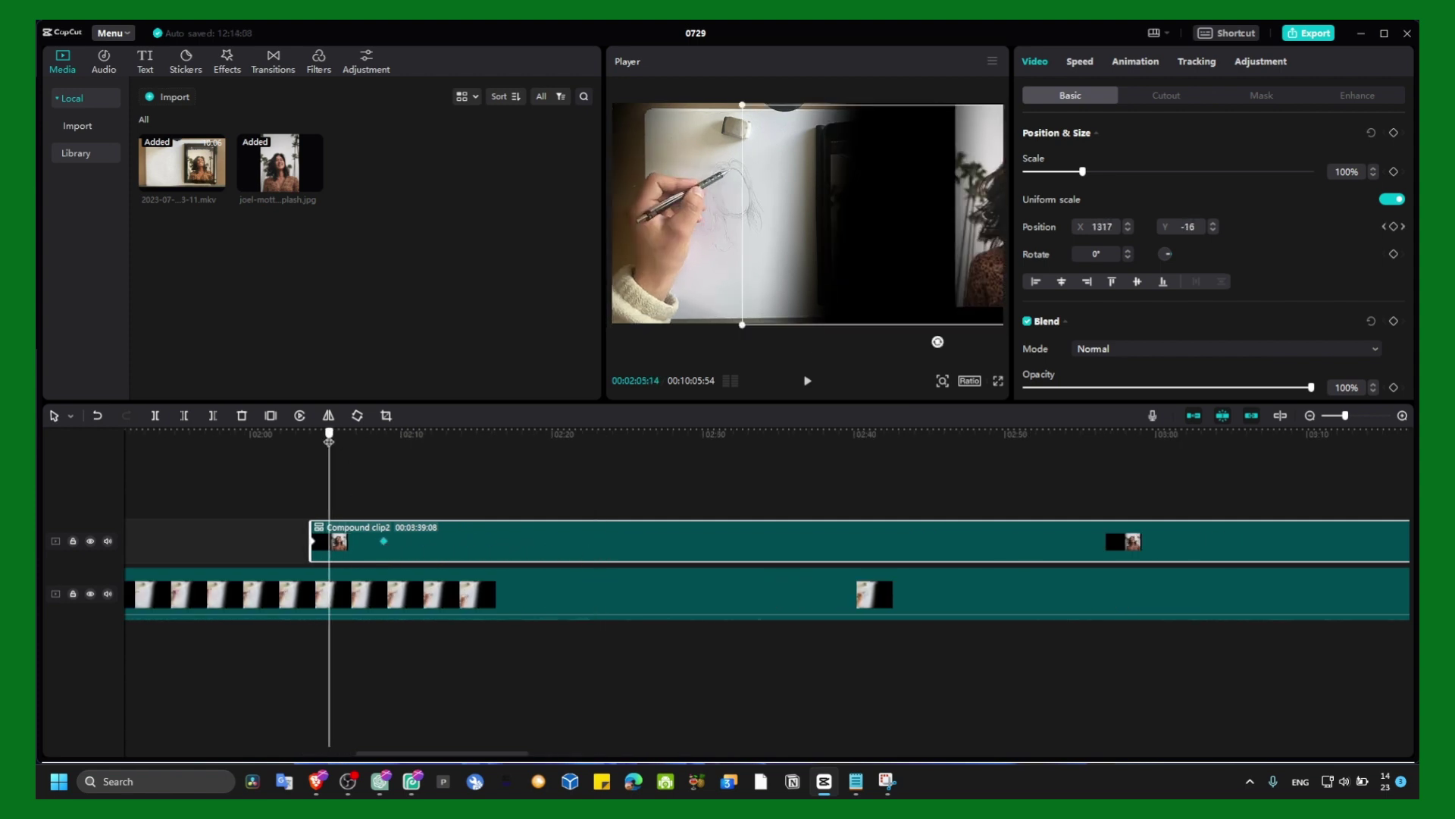
left_click_drag(329, 435, 303, 433)
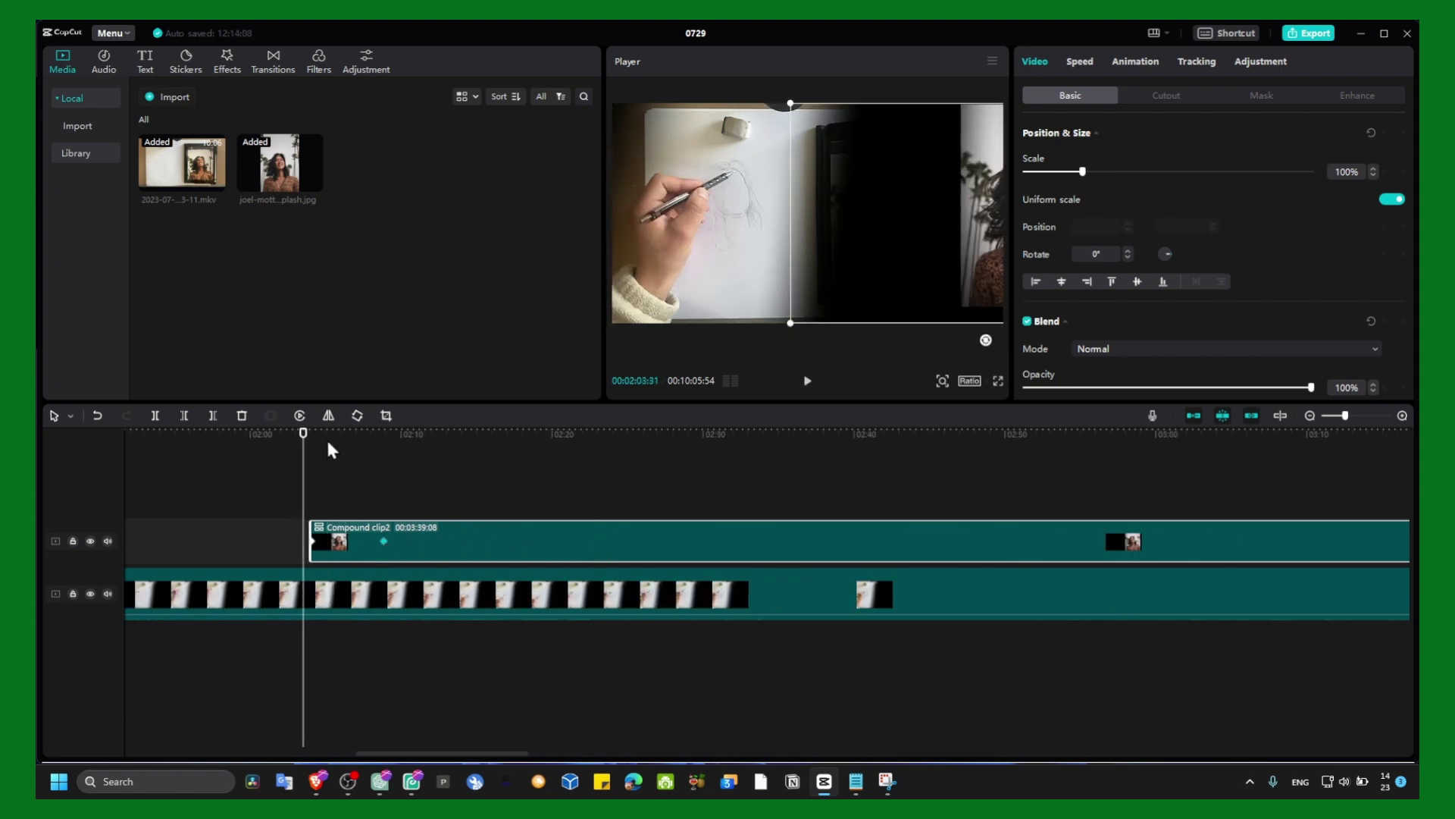
left_click(807, 380)
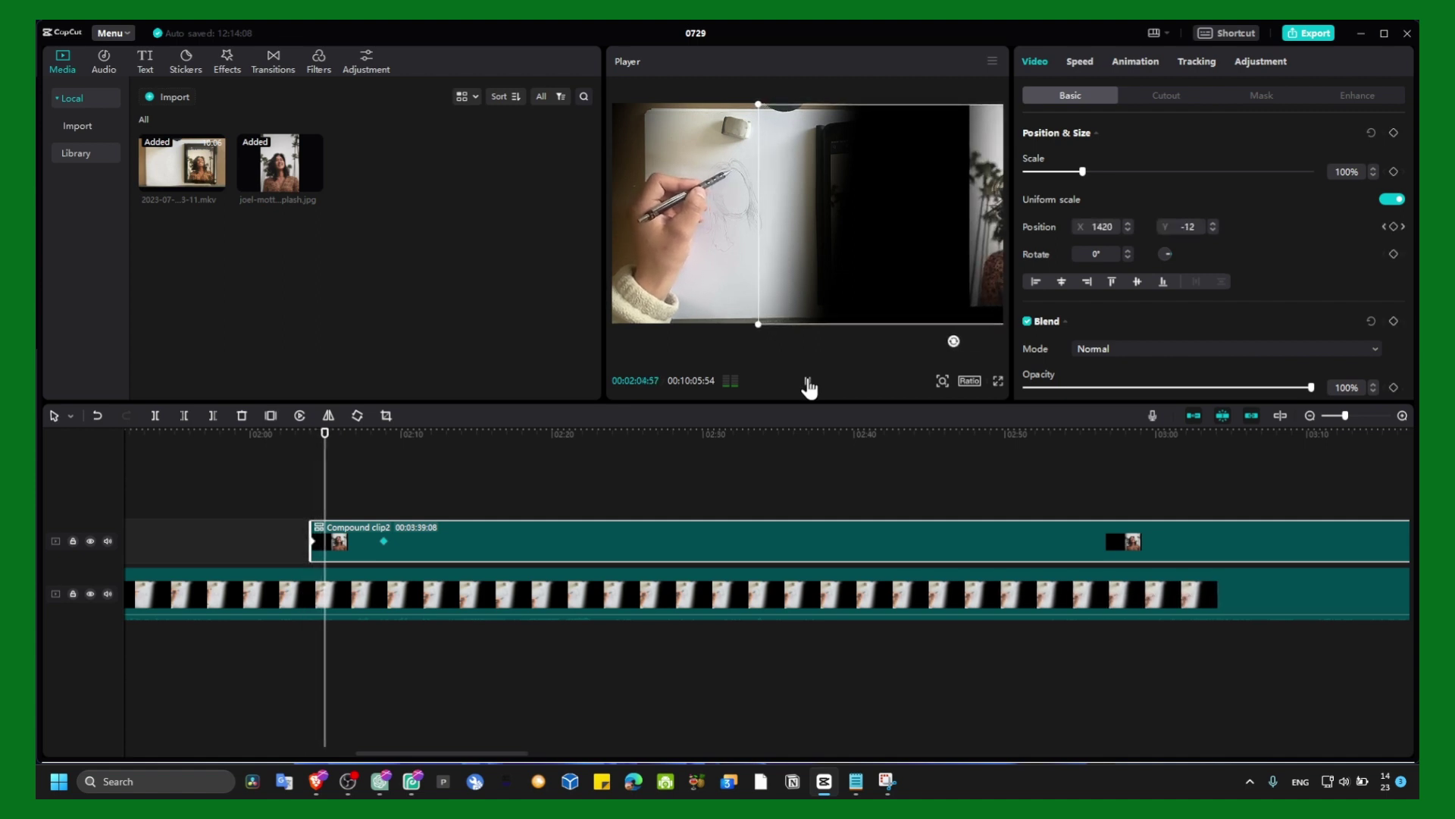
left_click(807, 381)
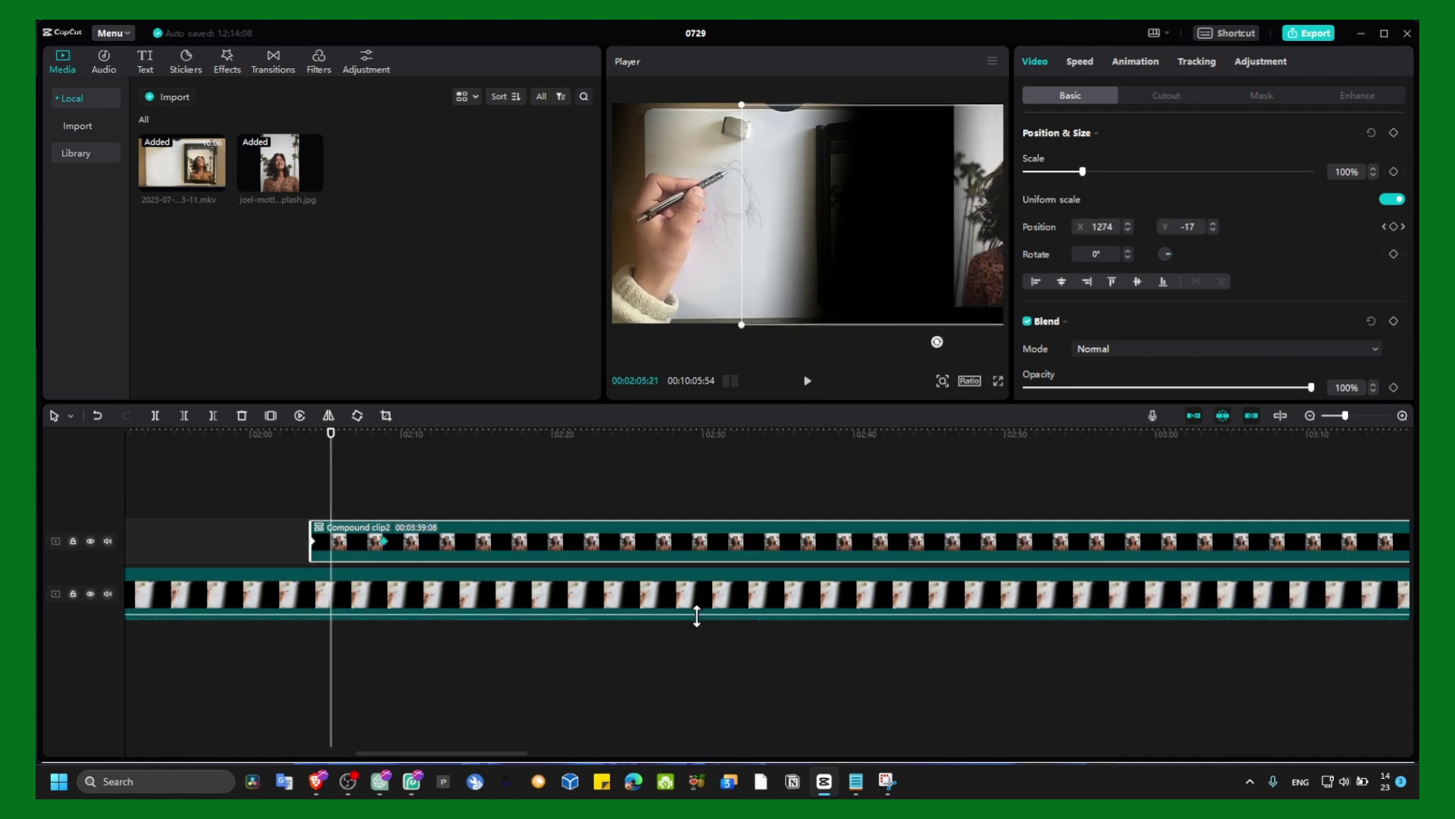
left_click(703, 611)
left_click(807, 383)
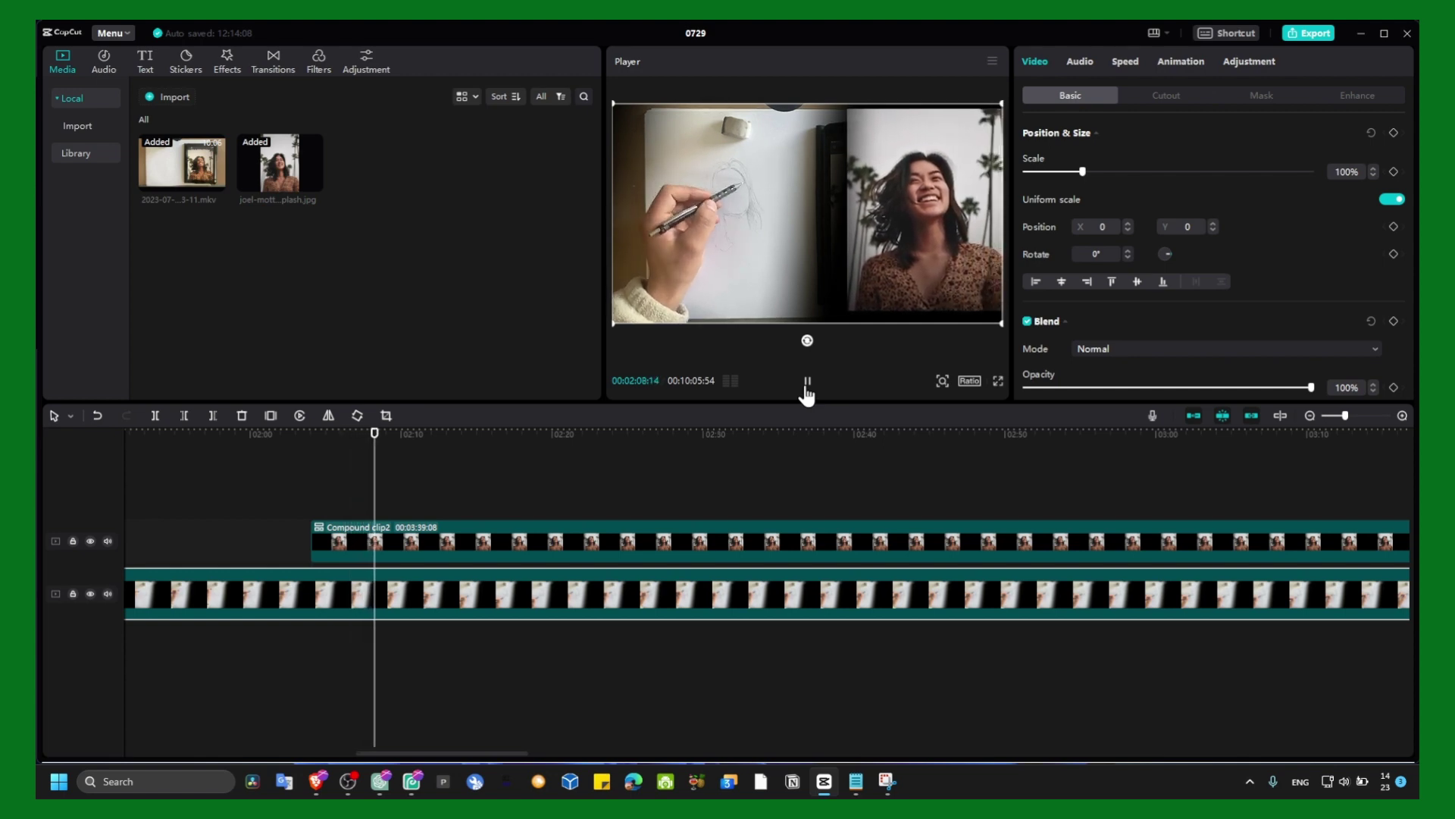
left_click(808, 382)
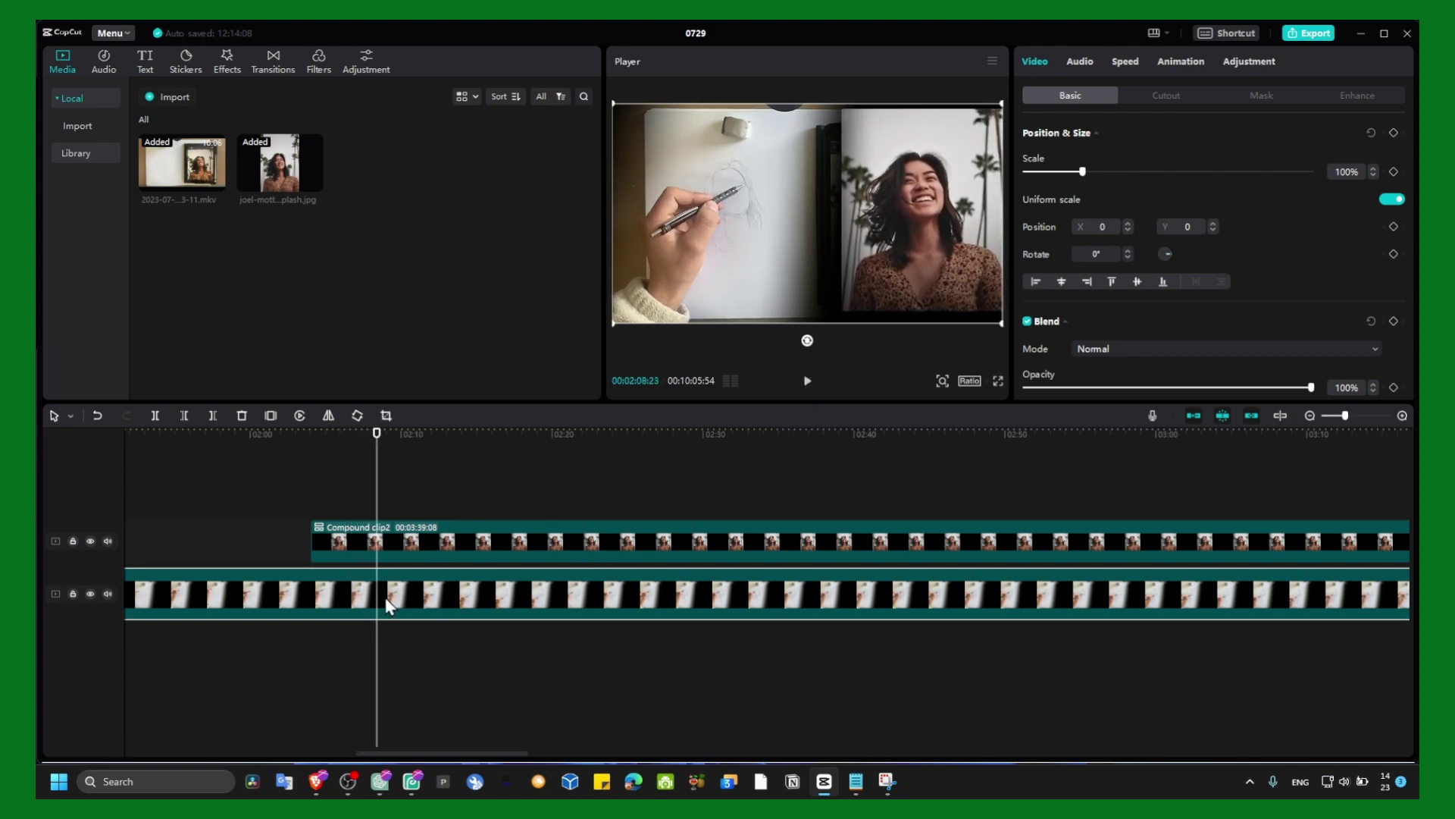
Delete the portrait and drawing clips, then add the portrait image afresh at 66% scale.
left_click(389, 531)
key("Delete")
left_click(382, 530)
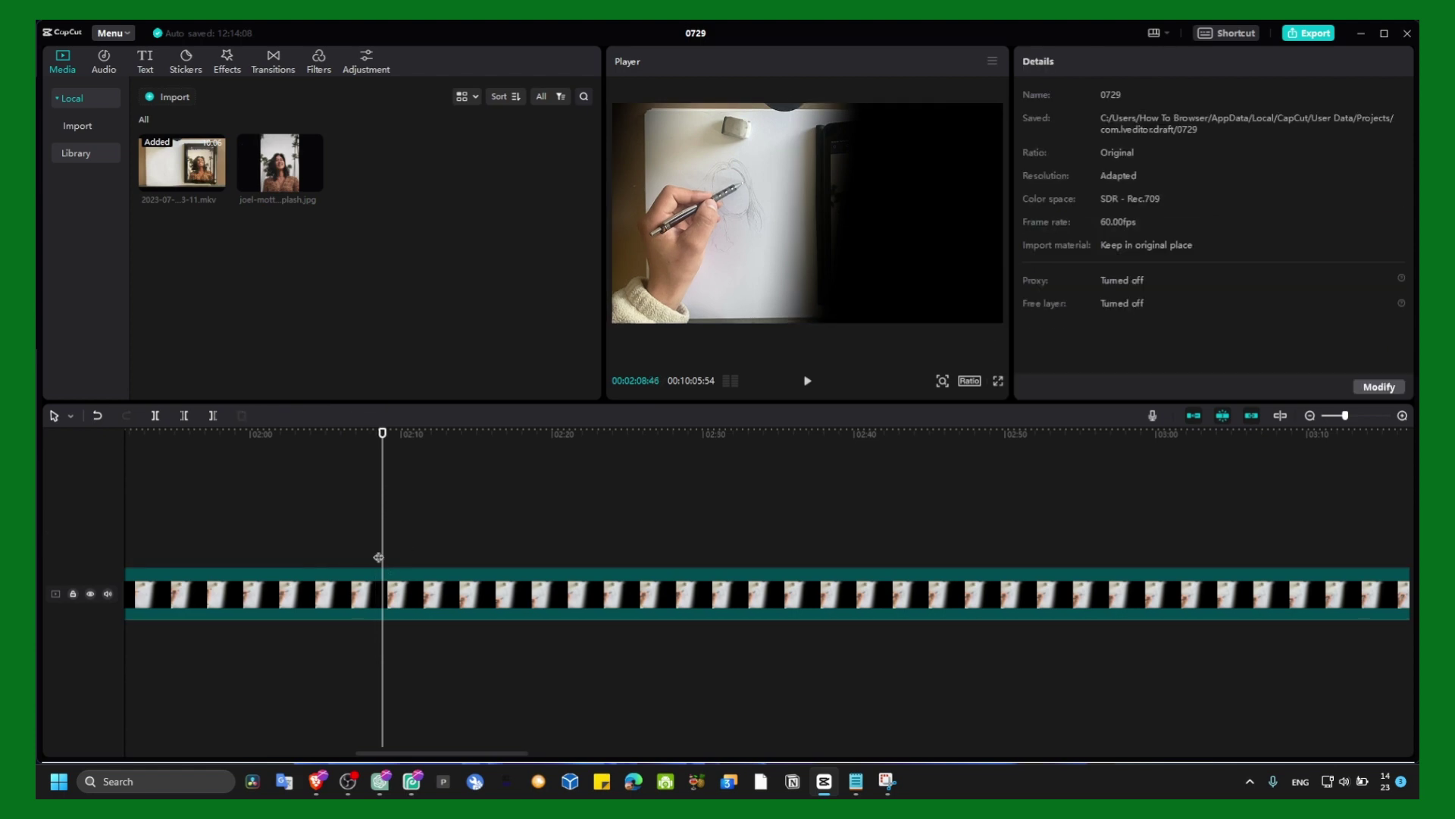
left_click(303, 591)
key("Delete")
left_click_drag(279, 167, 274, 221)
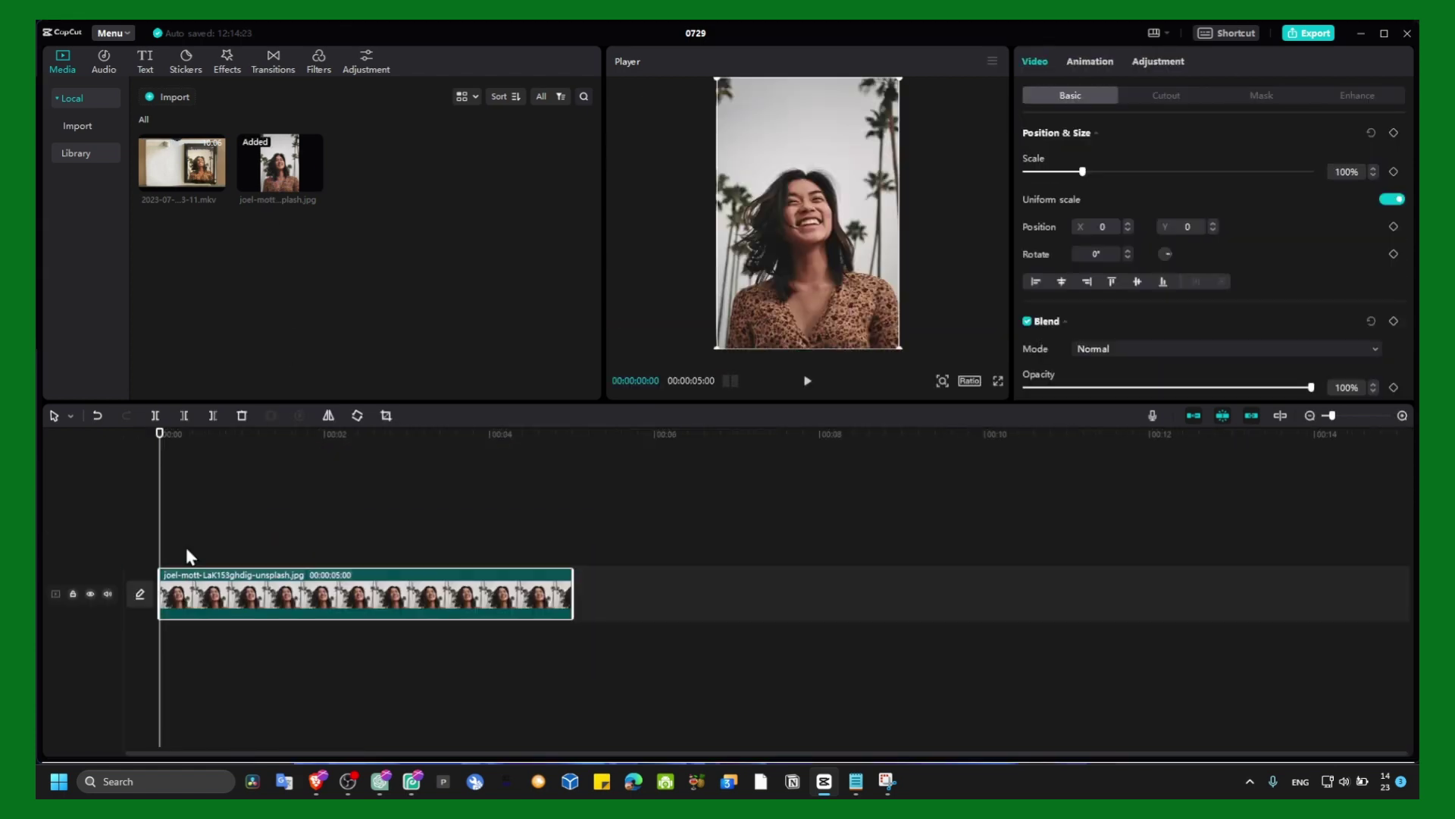
left_click_drag(899, 347, 785, 182)
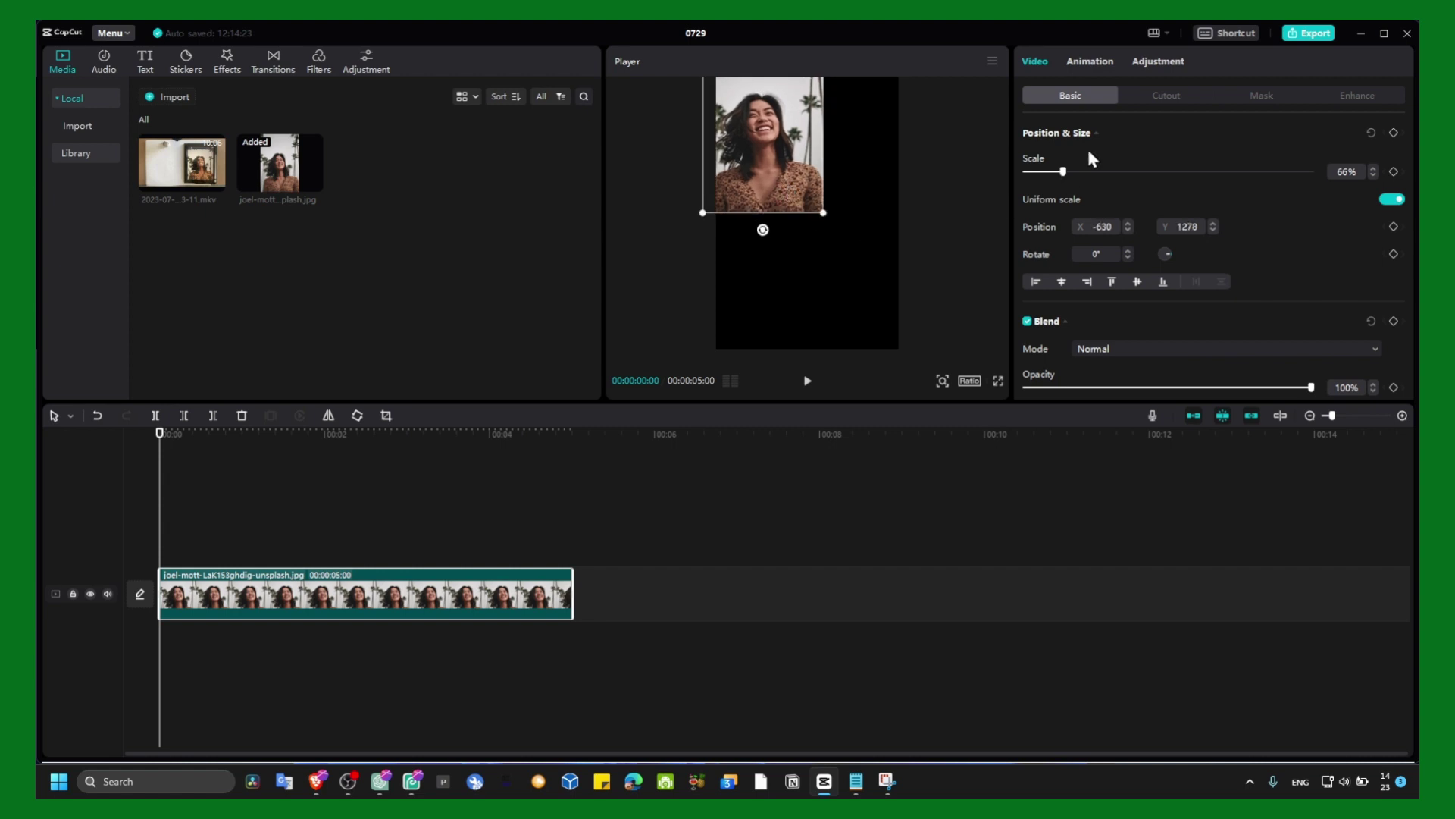
Apply a filmstrip mask to the portrait, shift it slightly and feather its edges to about 30.
left_click(1243, 95)
left_click(1158, 182)
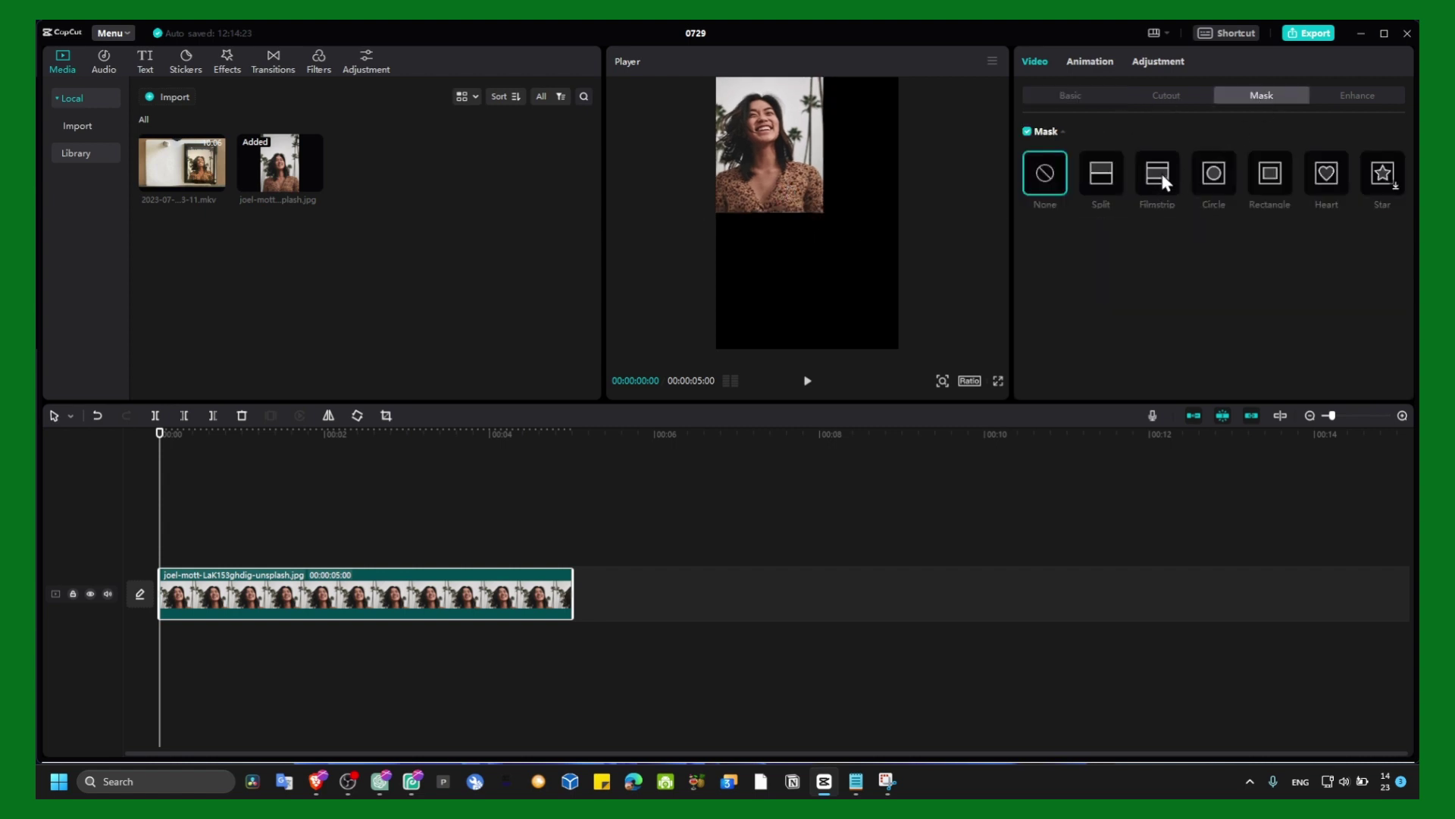
left_click_drag(808, 182, 797, 167)
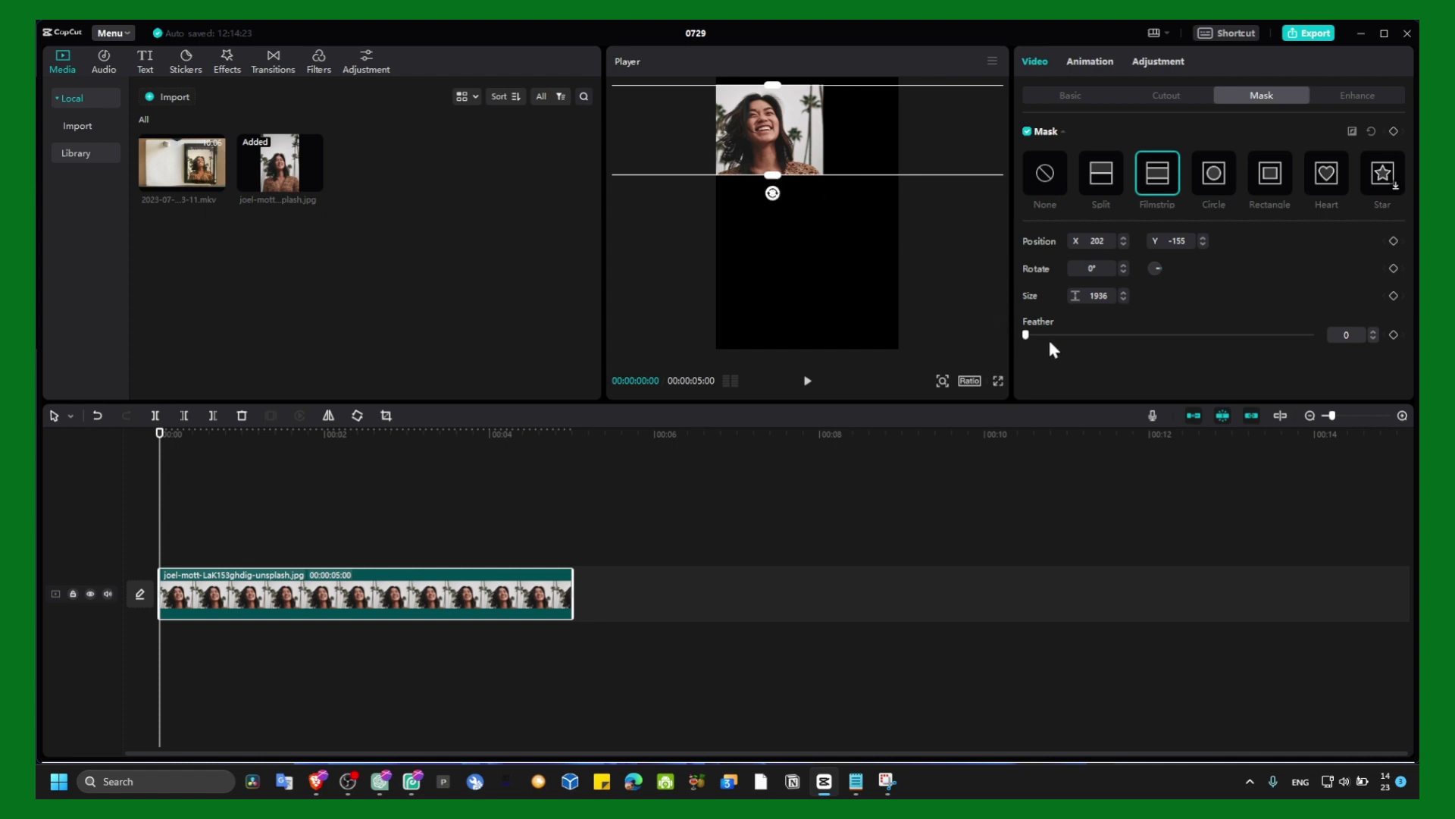
left_click_drag(1043, 335, 1112, 335)
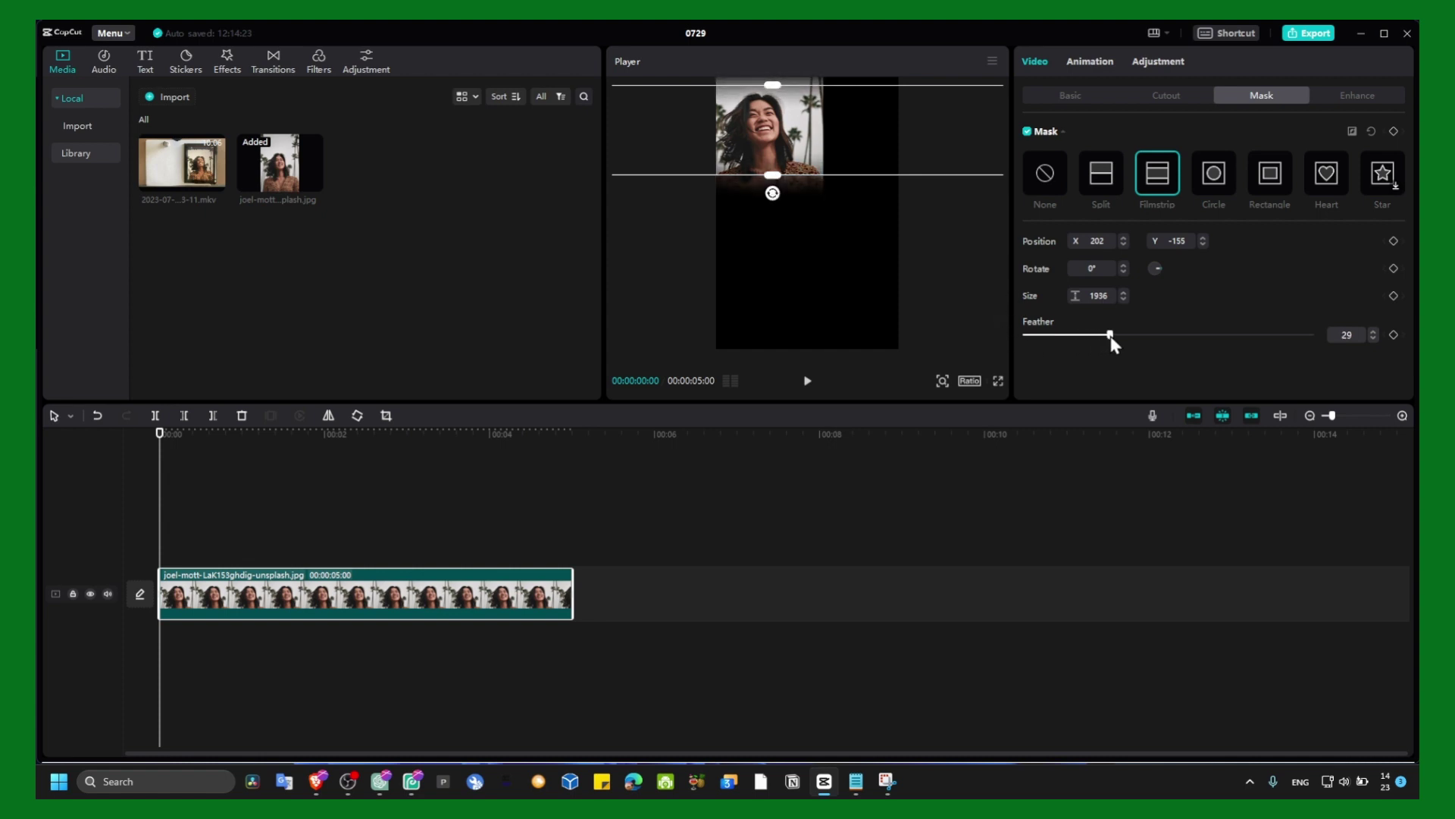
left_click(1043, 158)
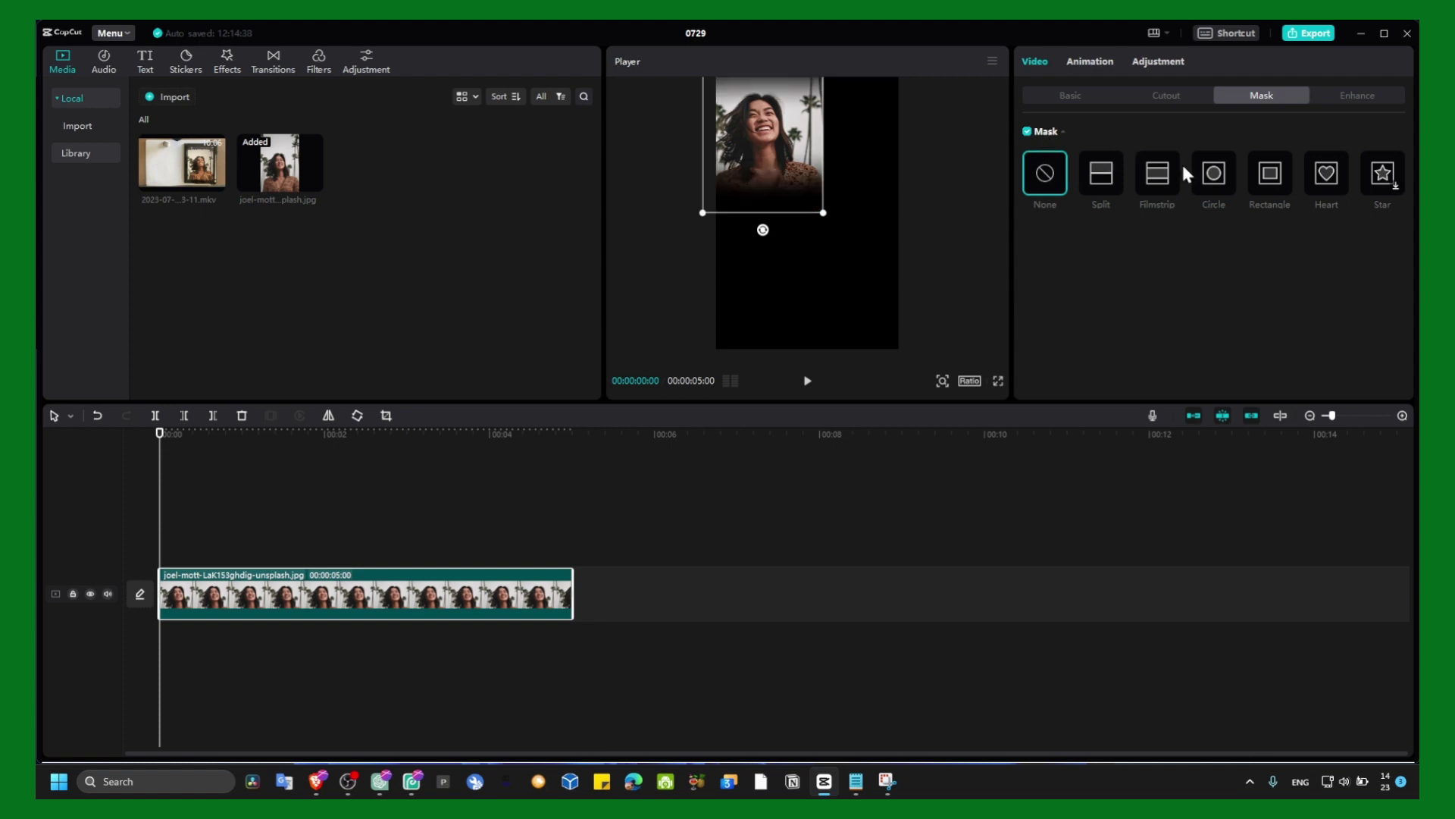
key("ctrl+z")
left_click(1070, 94)
Scale the portrait to 106% to fill the frame and add a second copy on a track above.
left_click_drag(823, 212, 892, 338)
left_click_drag(280, 163, 239, 540)
left_click_drag(250, 433, 375, 434)
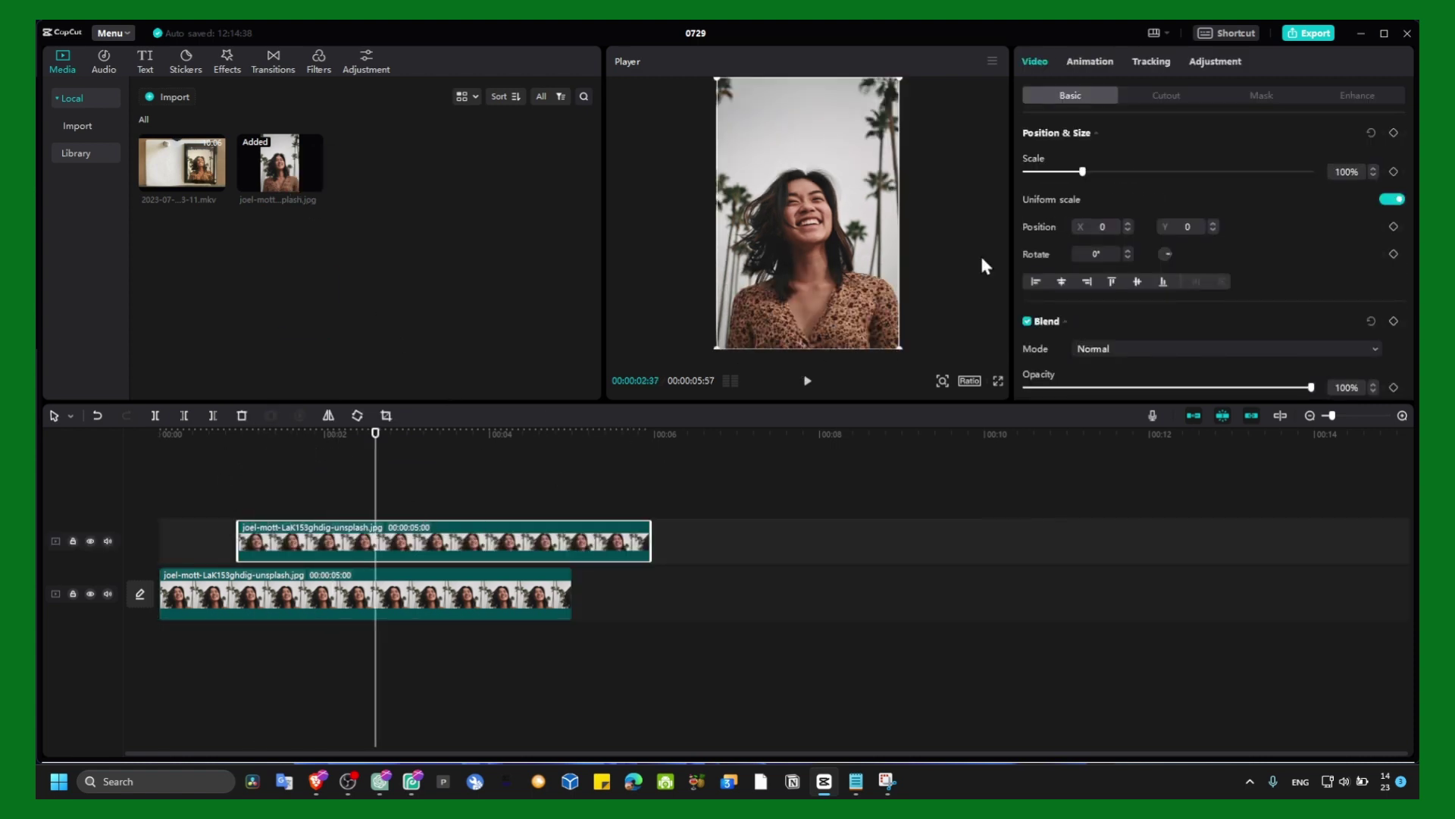
Try and undo a split mask on the copy, then shrink it into the top-right corner.
left_click(1222, 97)
left_click(1114, 180)
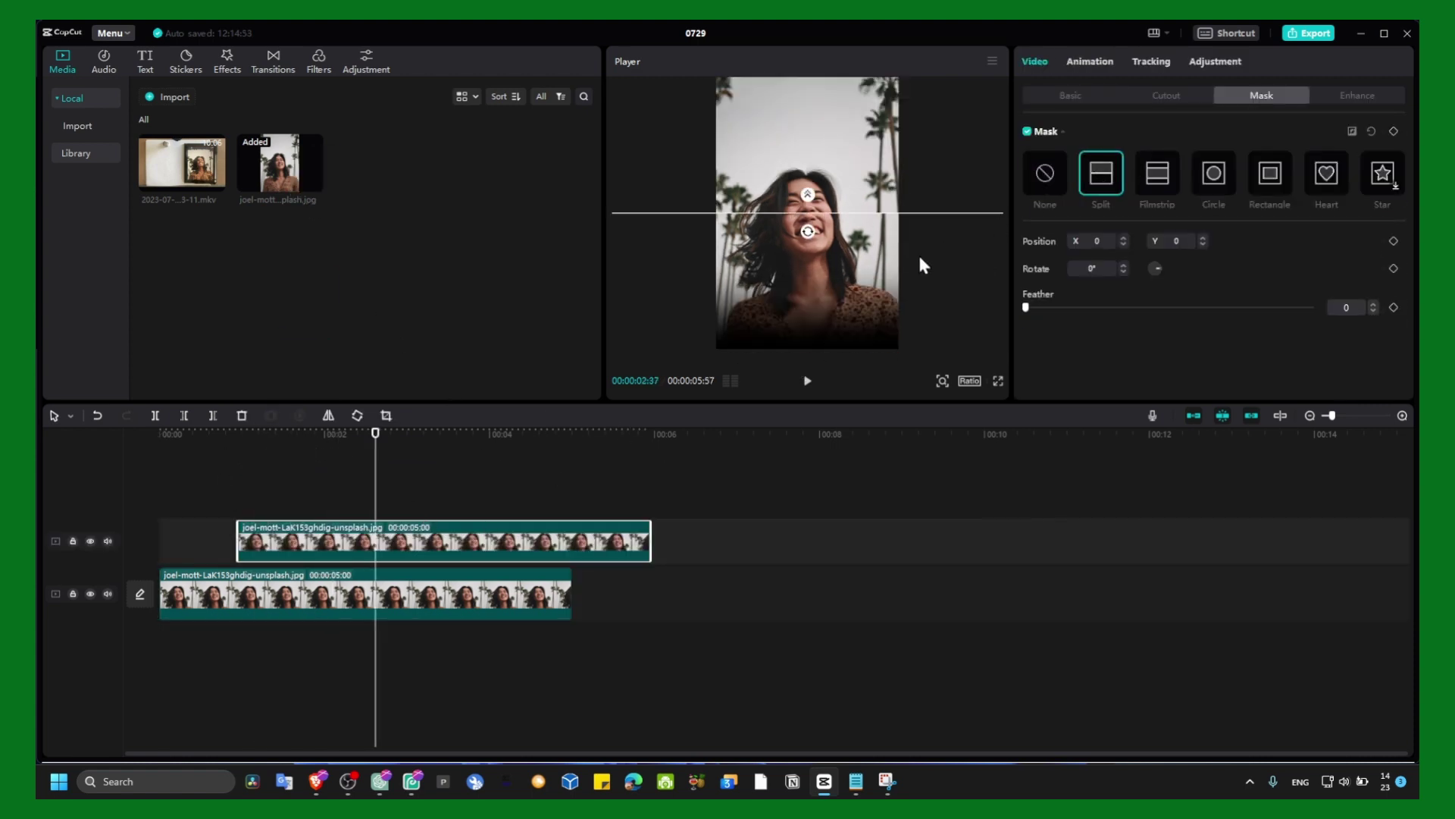
left_click_drag(820, 230, 803, 136)
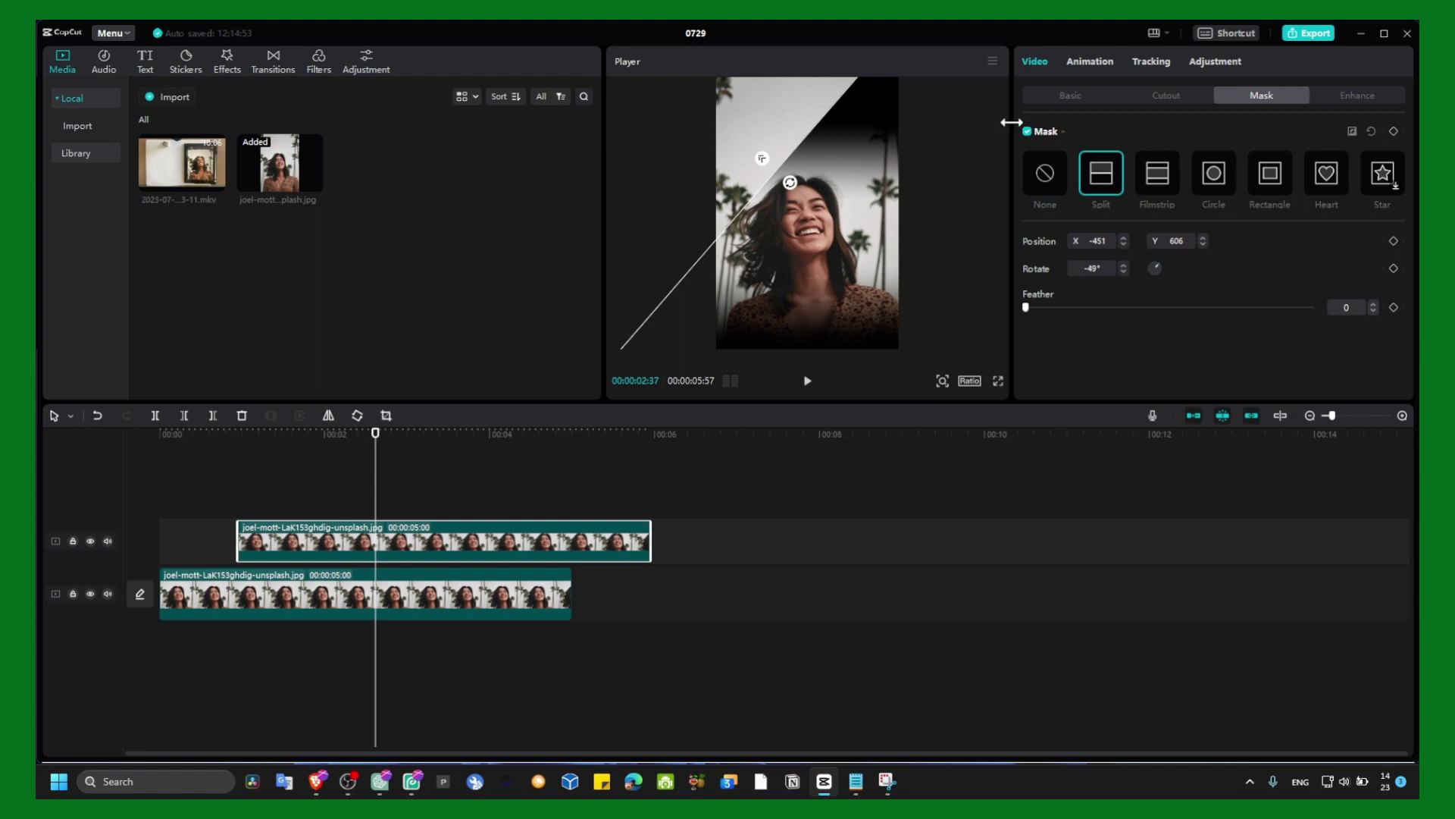
key("ctrl+z")
key("ctrl+z")
key("ctrl+z")
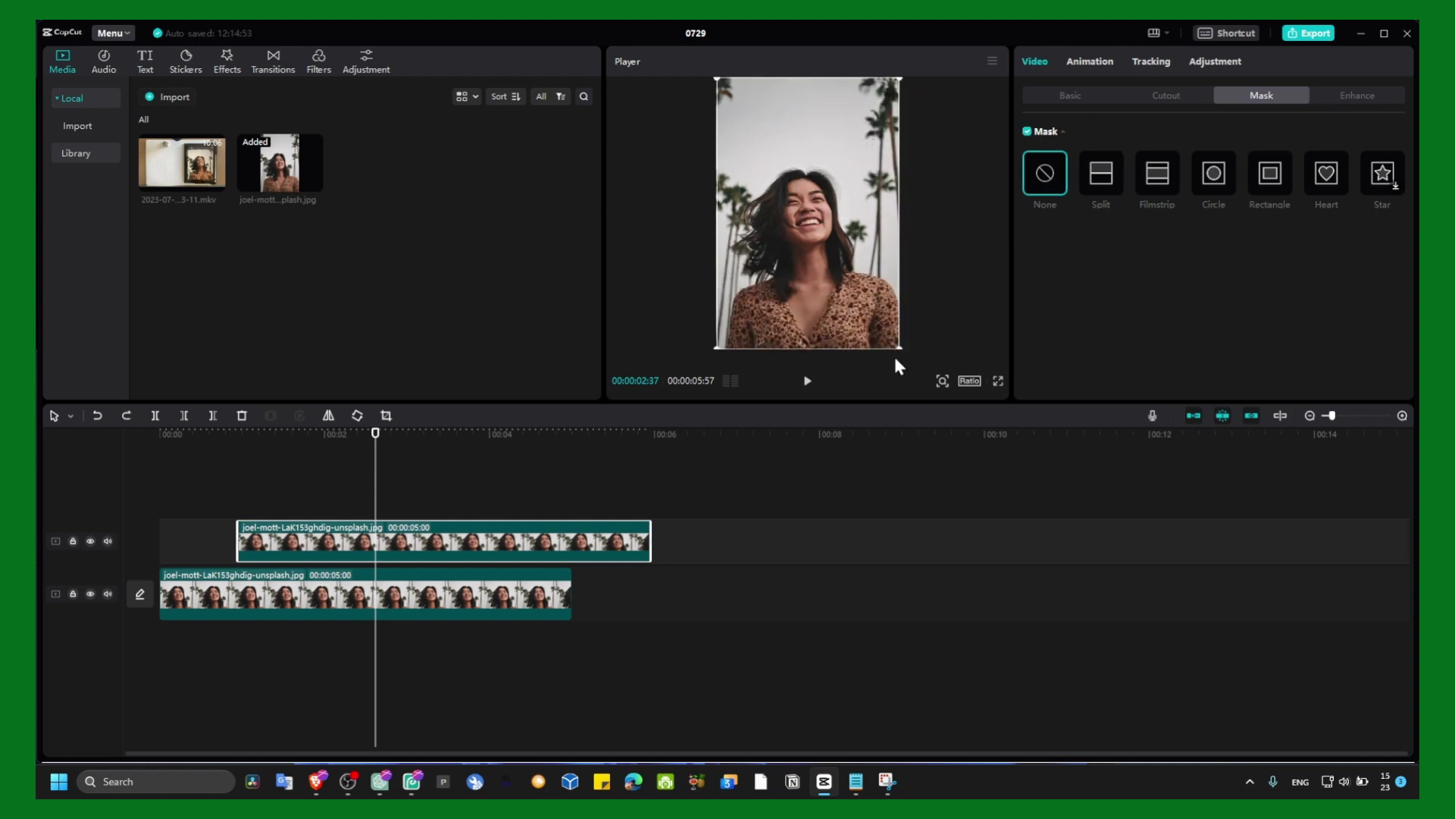
left_click_drag(900, 349, 869, 301)
left_click_drag(816, 240, 855, 159)
left_click_drag(790, 216, 853, 157)
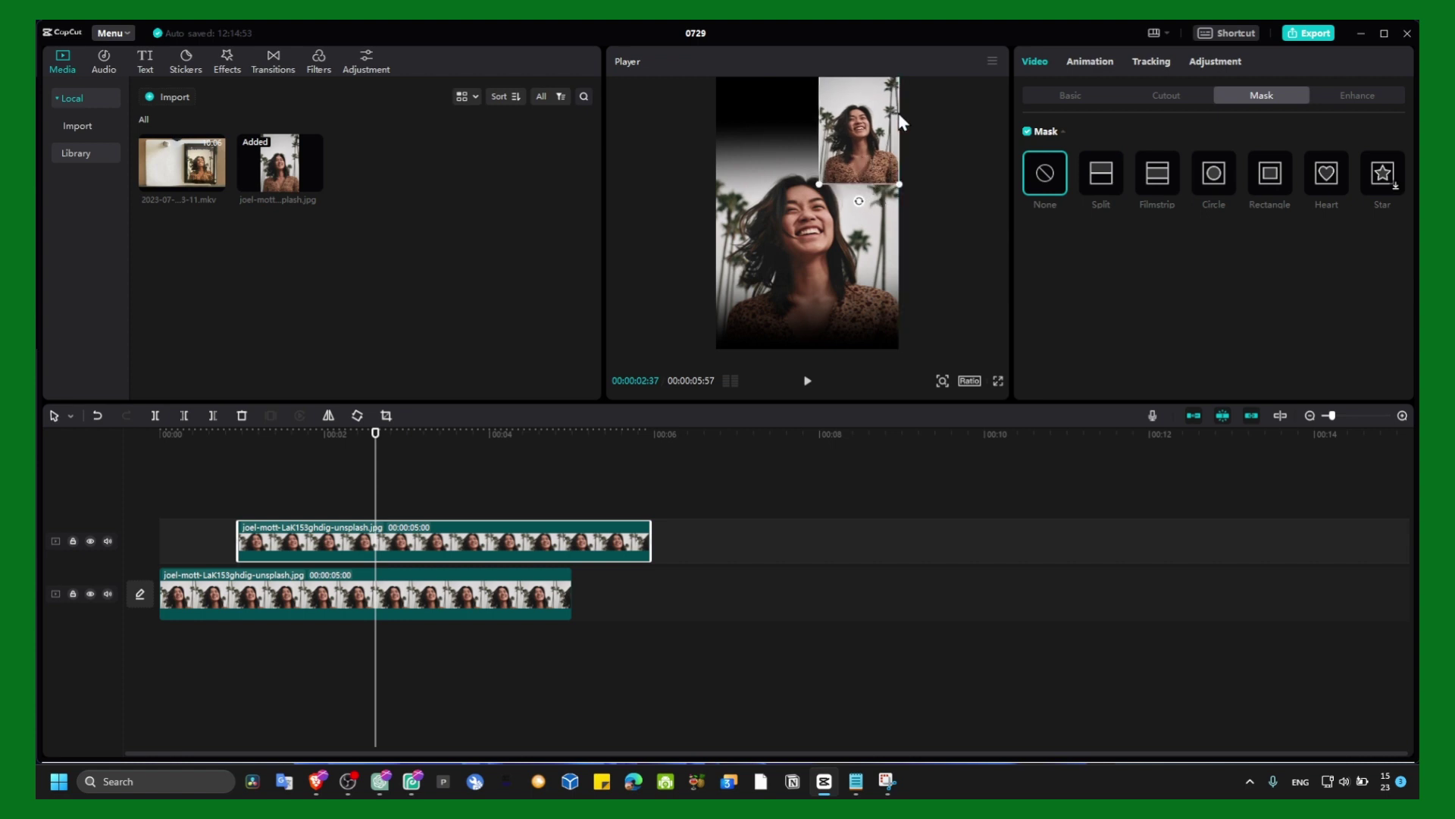
Give the corner overlay a Shake 3 in-animation and enlarge it slightly by its corner.
left_click(1090, 62)
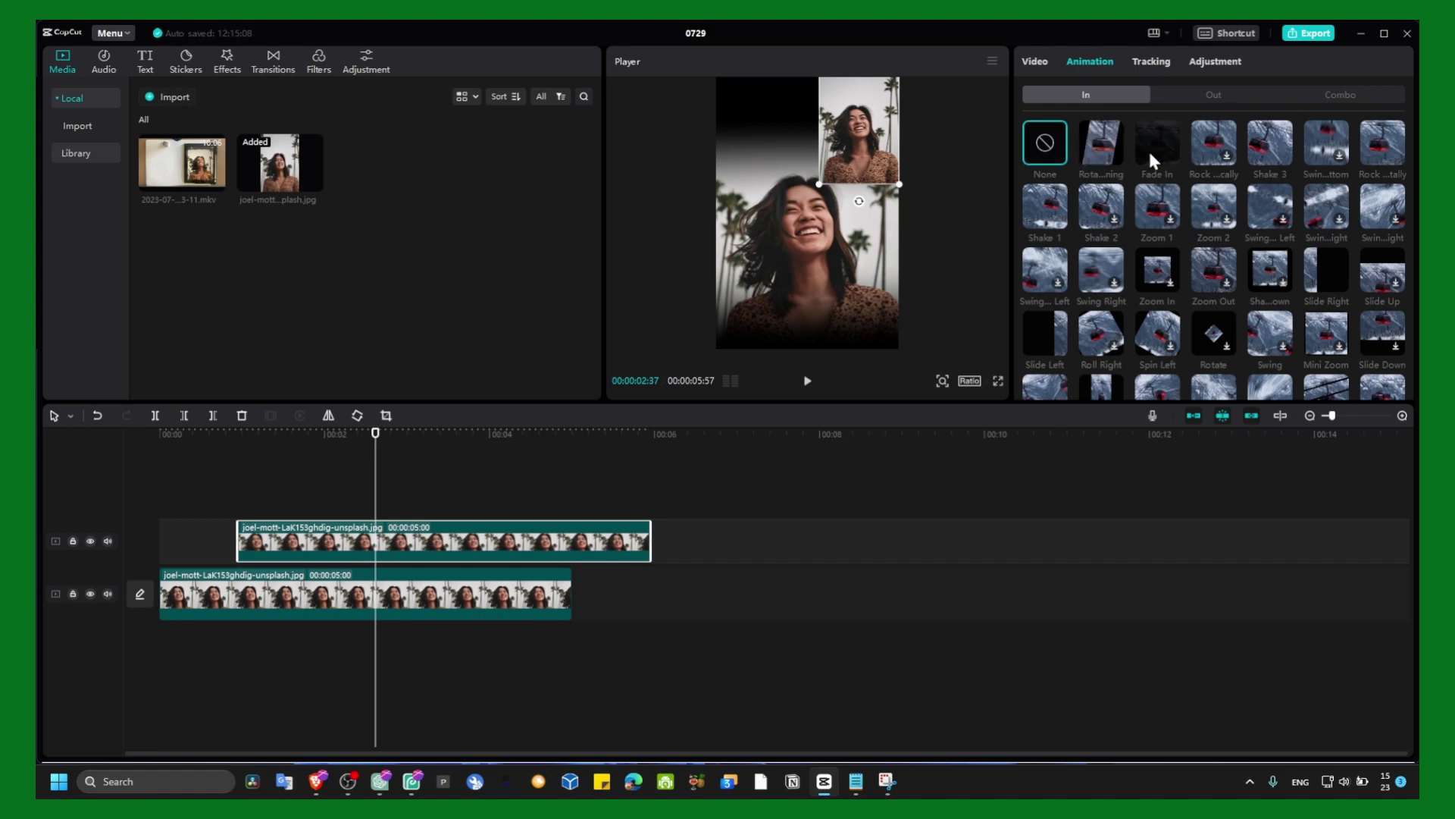
left_click(1253, 153)
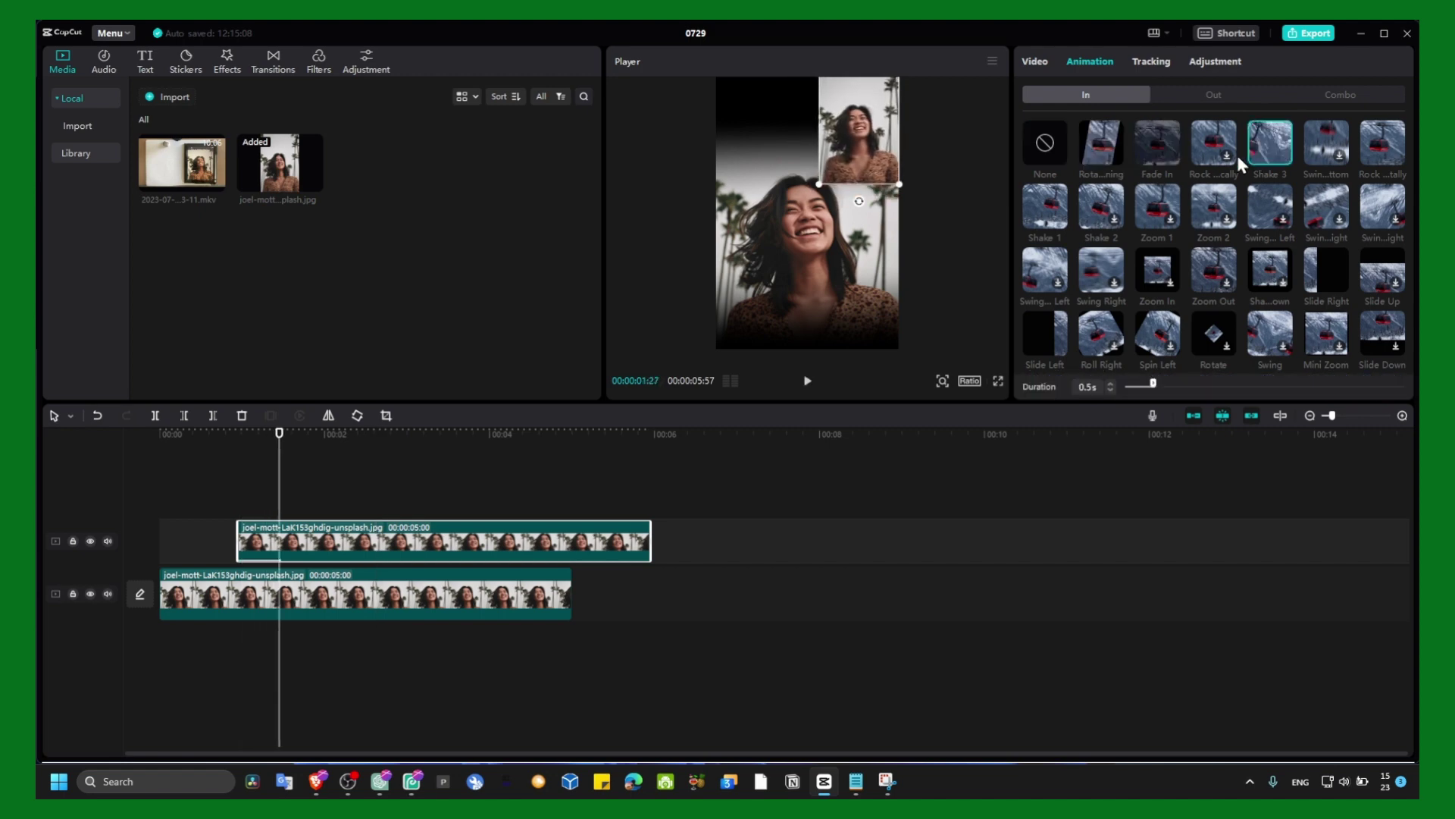
left_click_drag(899, 185, 924, 210)
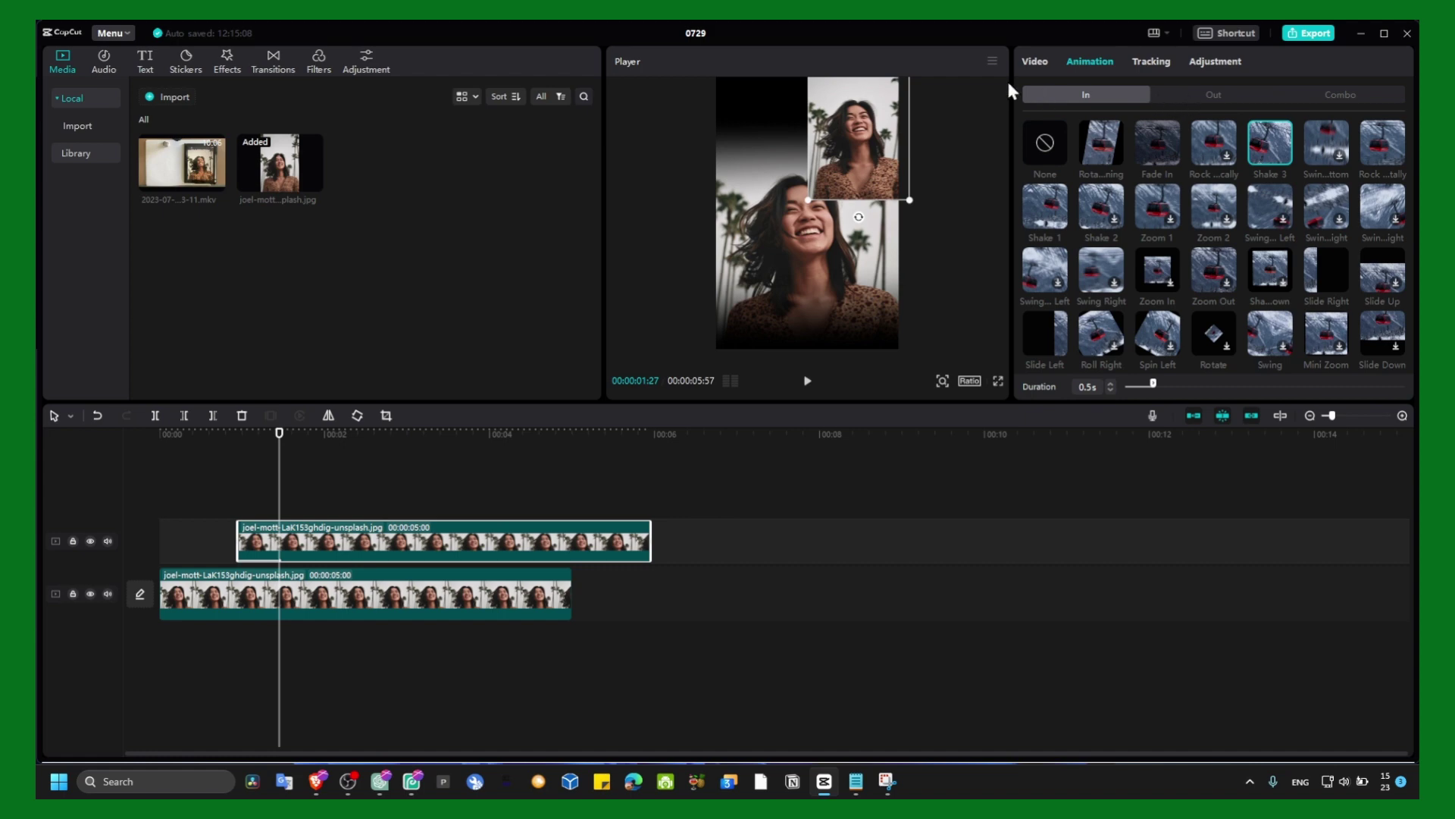
left_click(1032, 62)
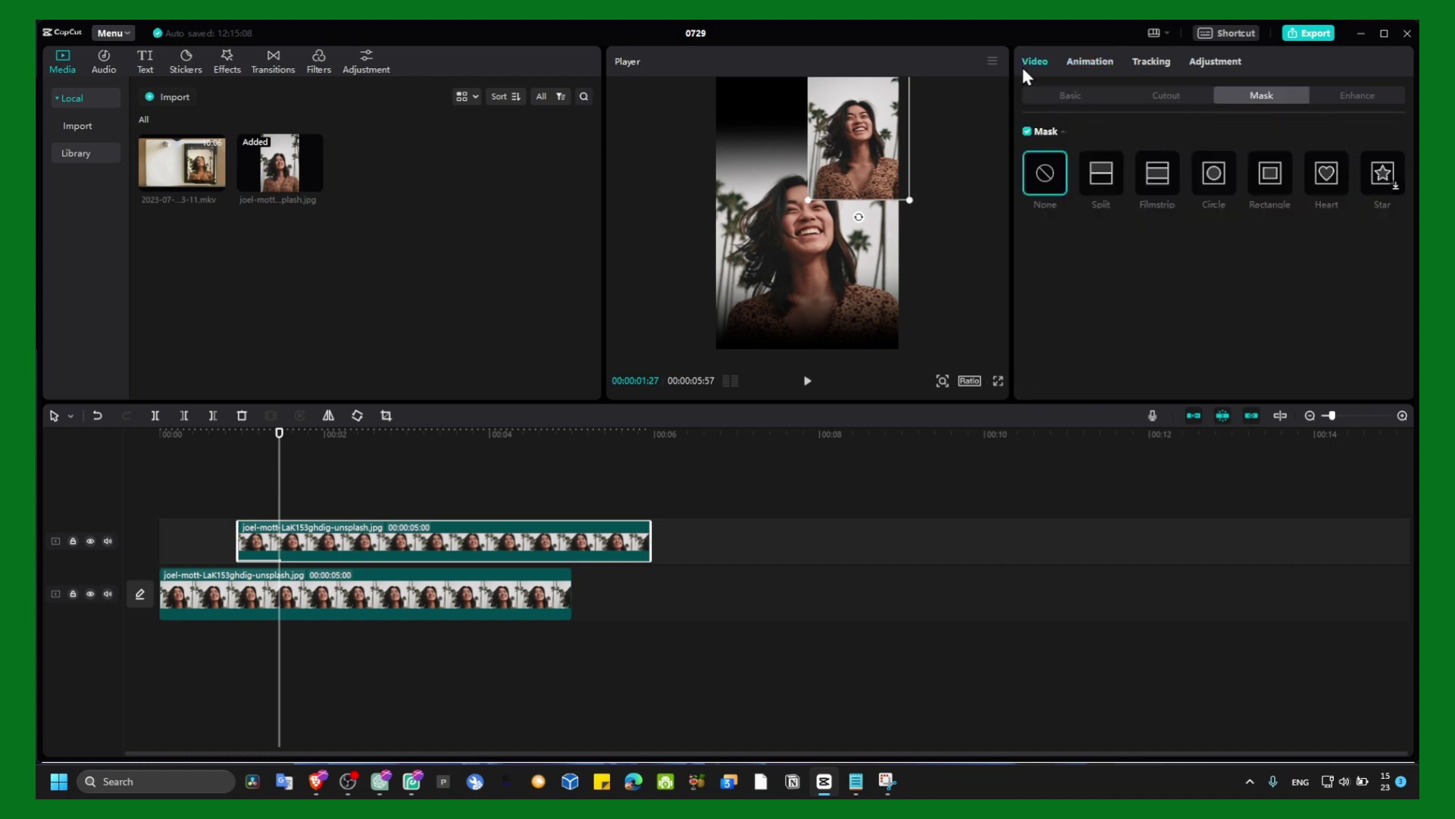
Replace the trial heart mask on the corner portrait copy with a star mask.
left_click(1328, 176)
left_click_drag(879, 158, 903, 162)
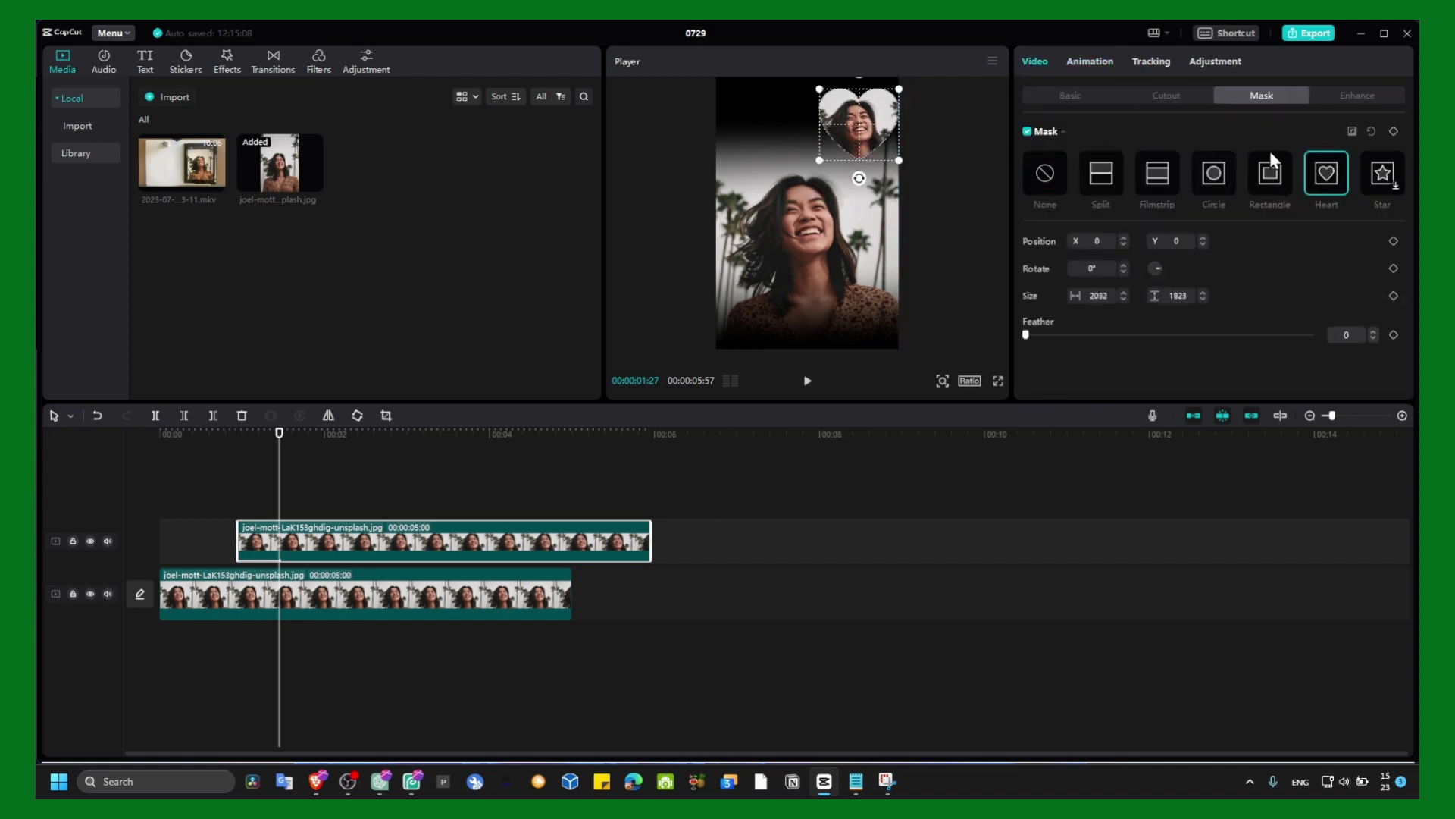
key("ctrl+z")
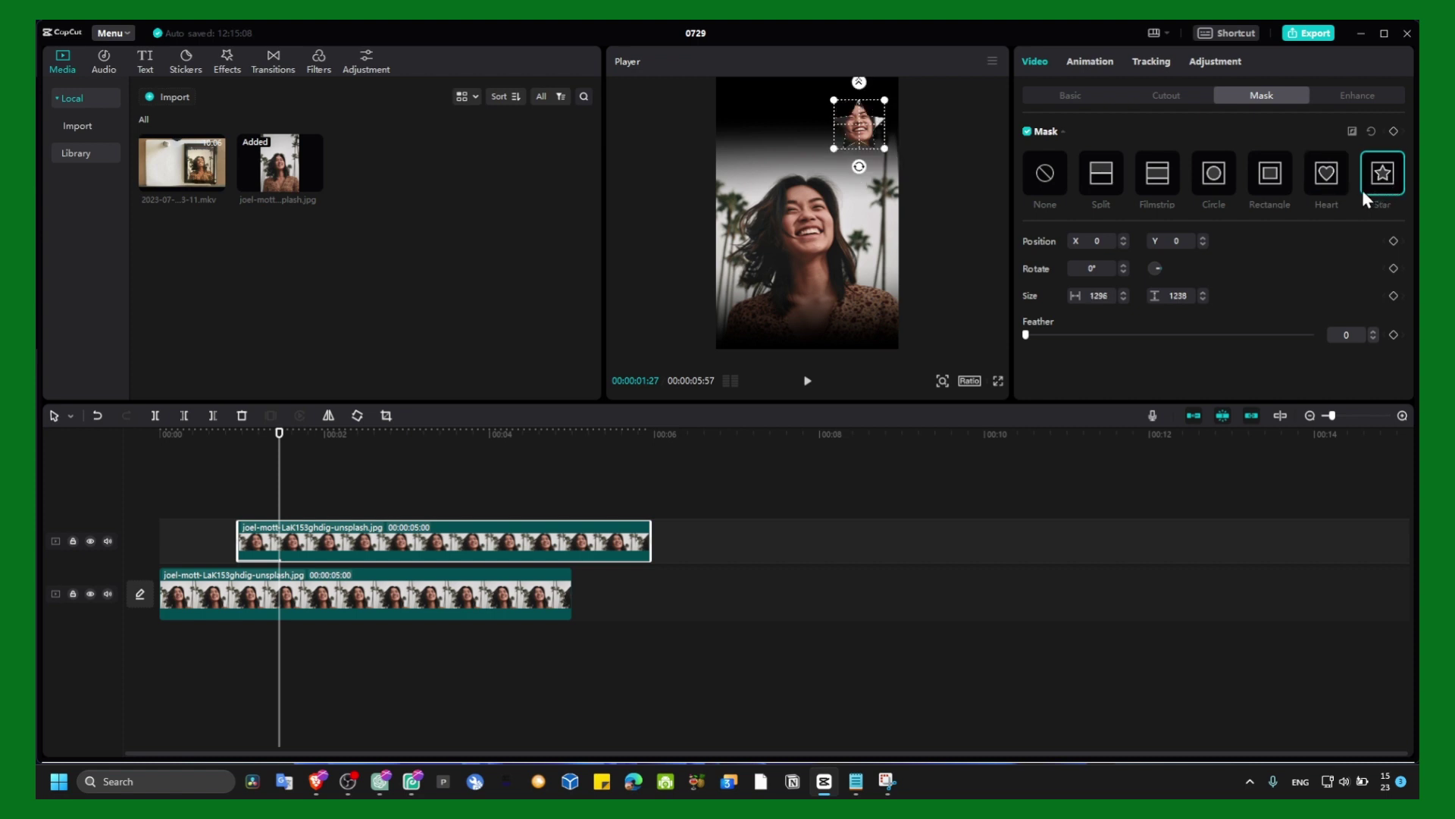
left_click(1372, 178)
left_click(1058, 96)
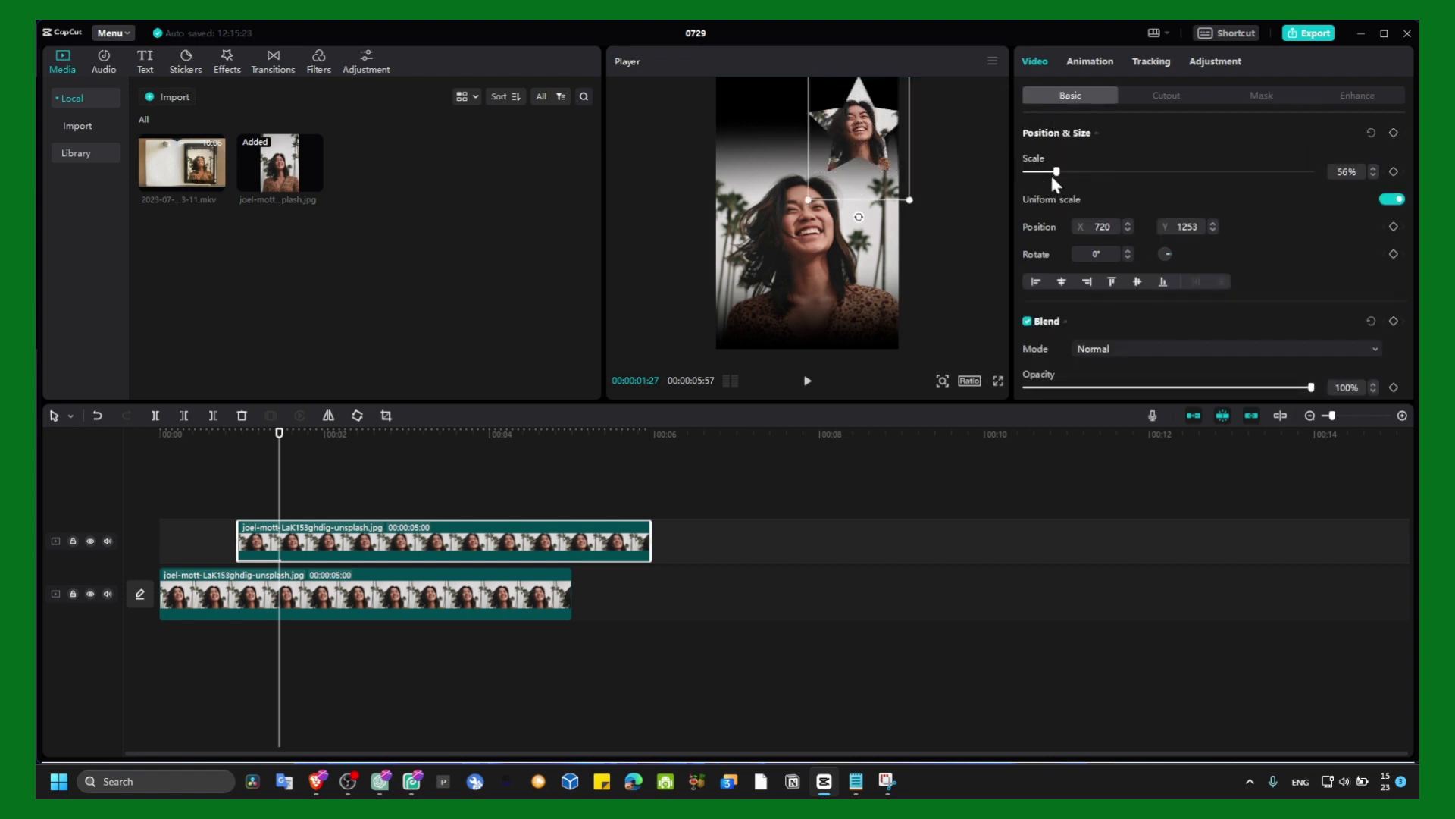
Trim the top-track overlay clip shorter from its right end.
left_click_drag(278, 438, 219, 445)
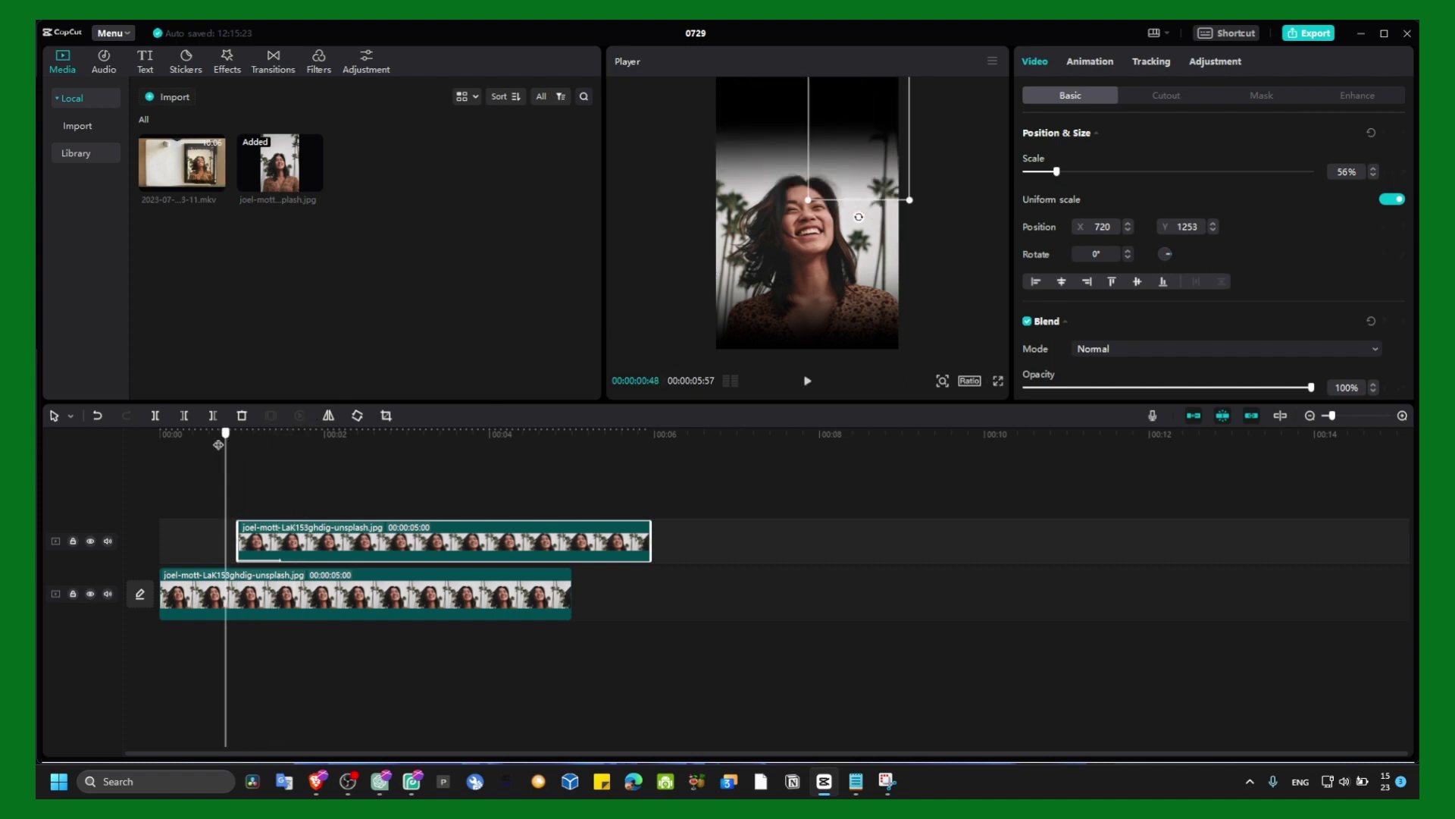
left_click_drag(651, 541, 385, 535)
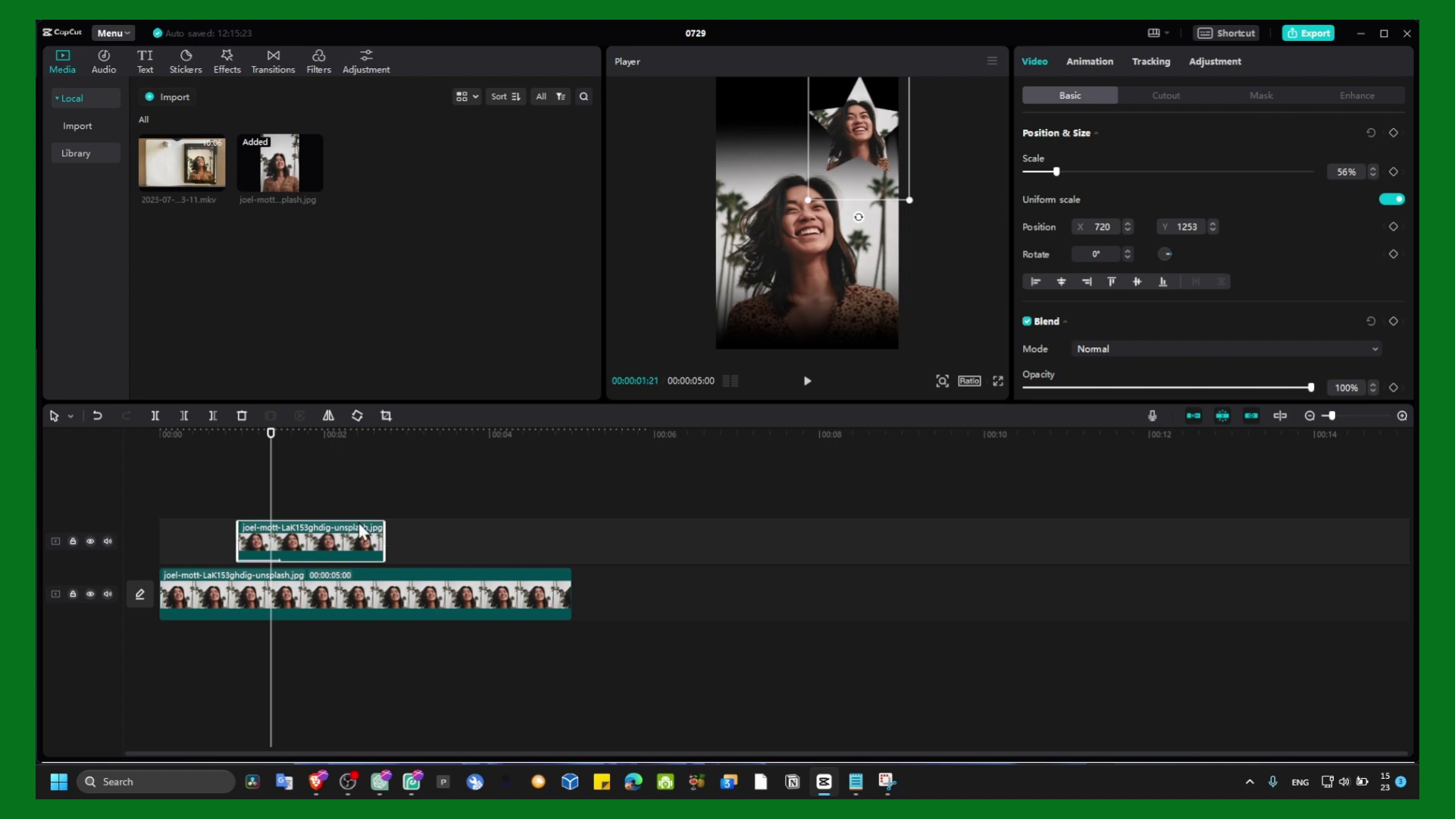
left_click_drag(316, 433, 355, 433)
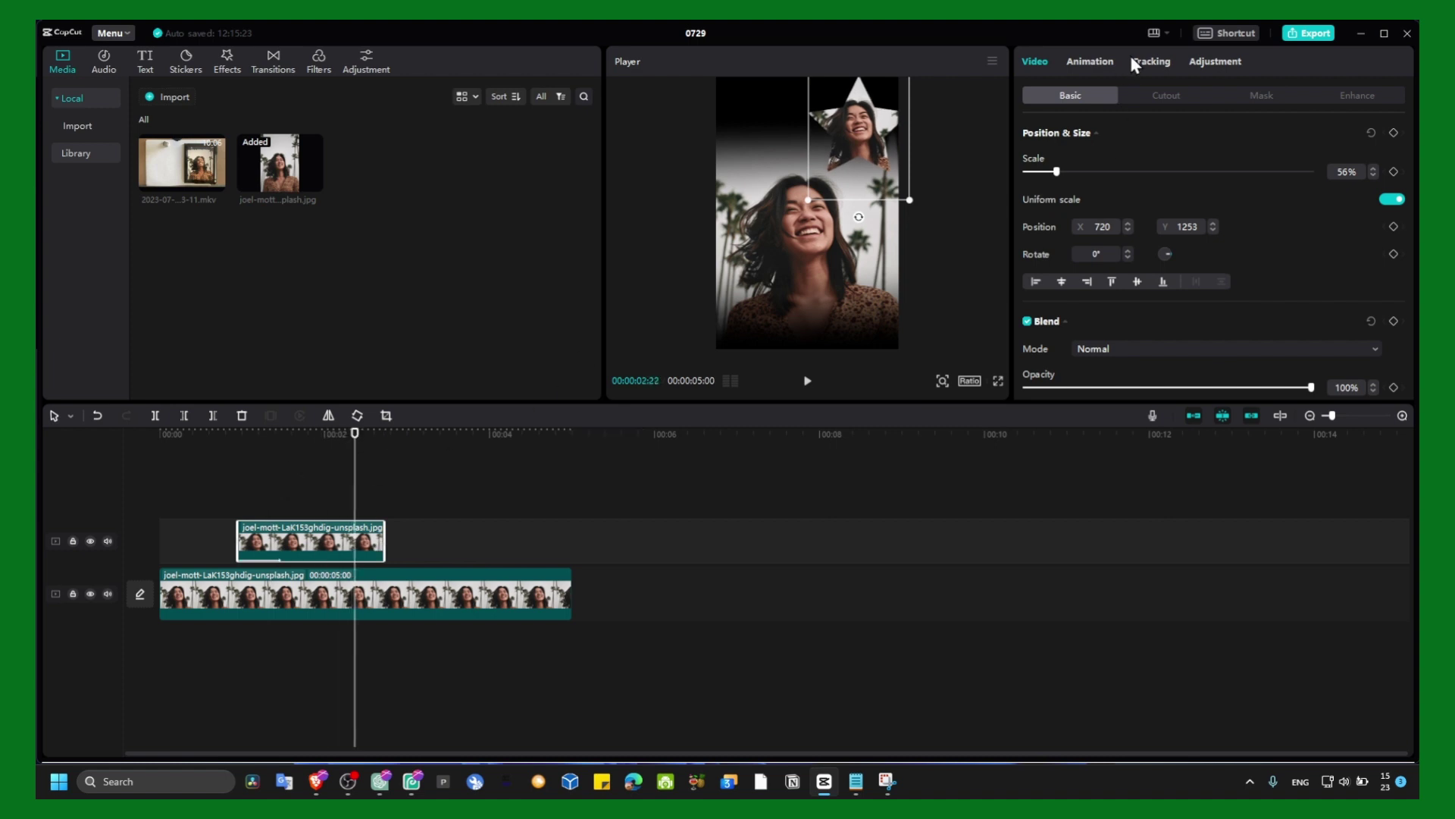
Apply a rotating 0.5s out-animation to the star overlay.
left_click(1092, 60)
left_click(1214, 95)
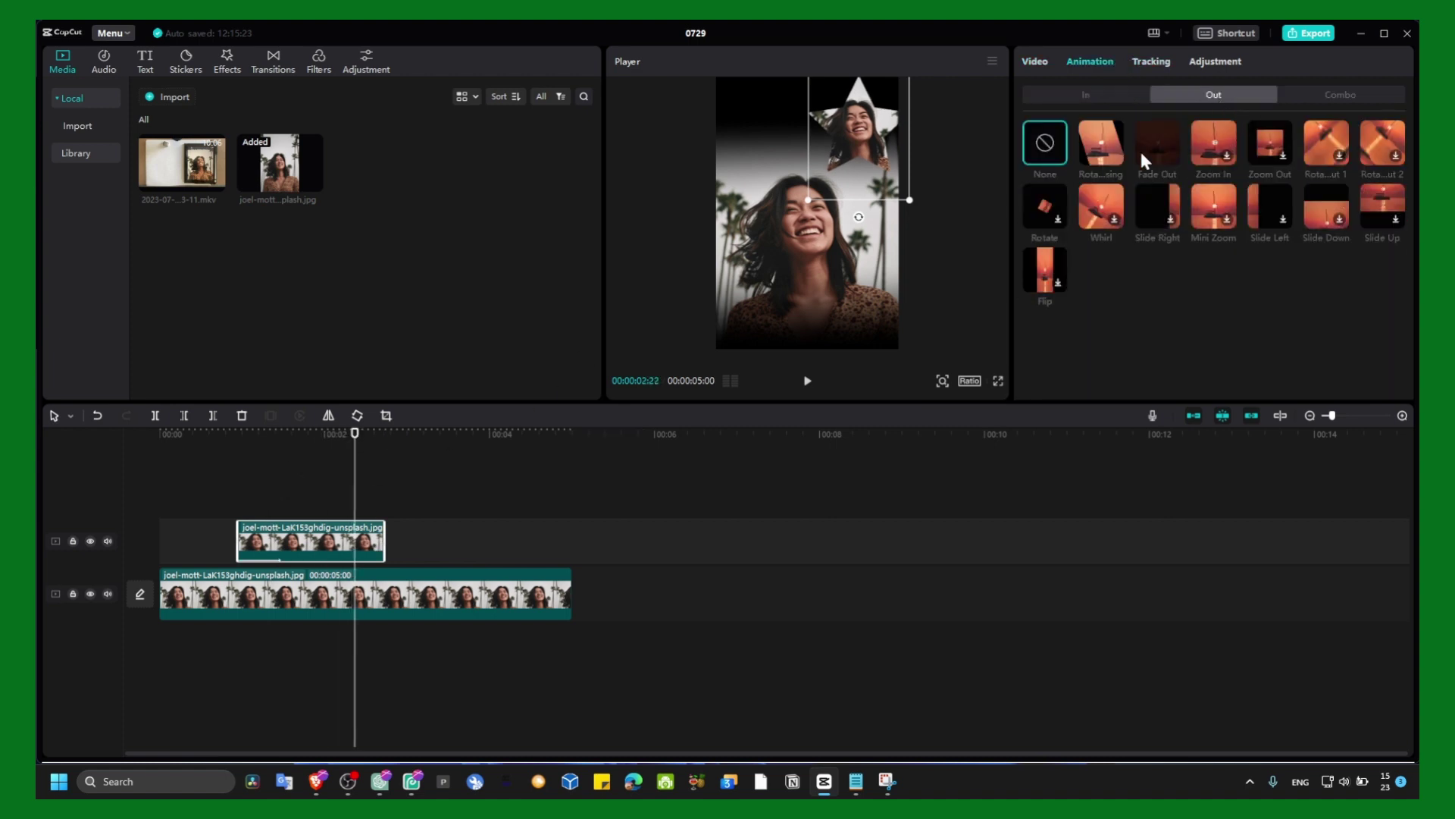
left_click(1102, 143)
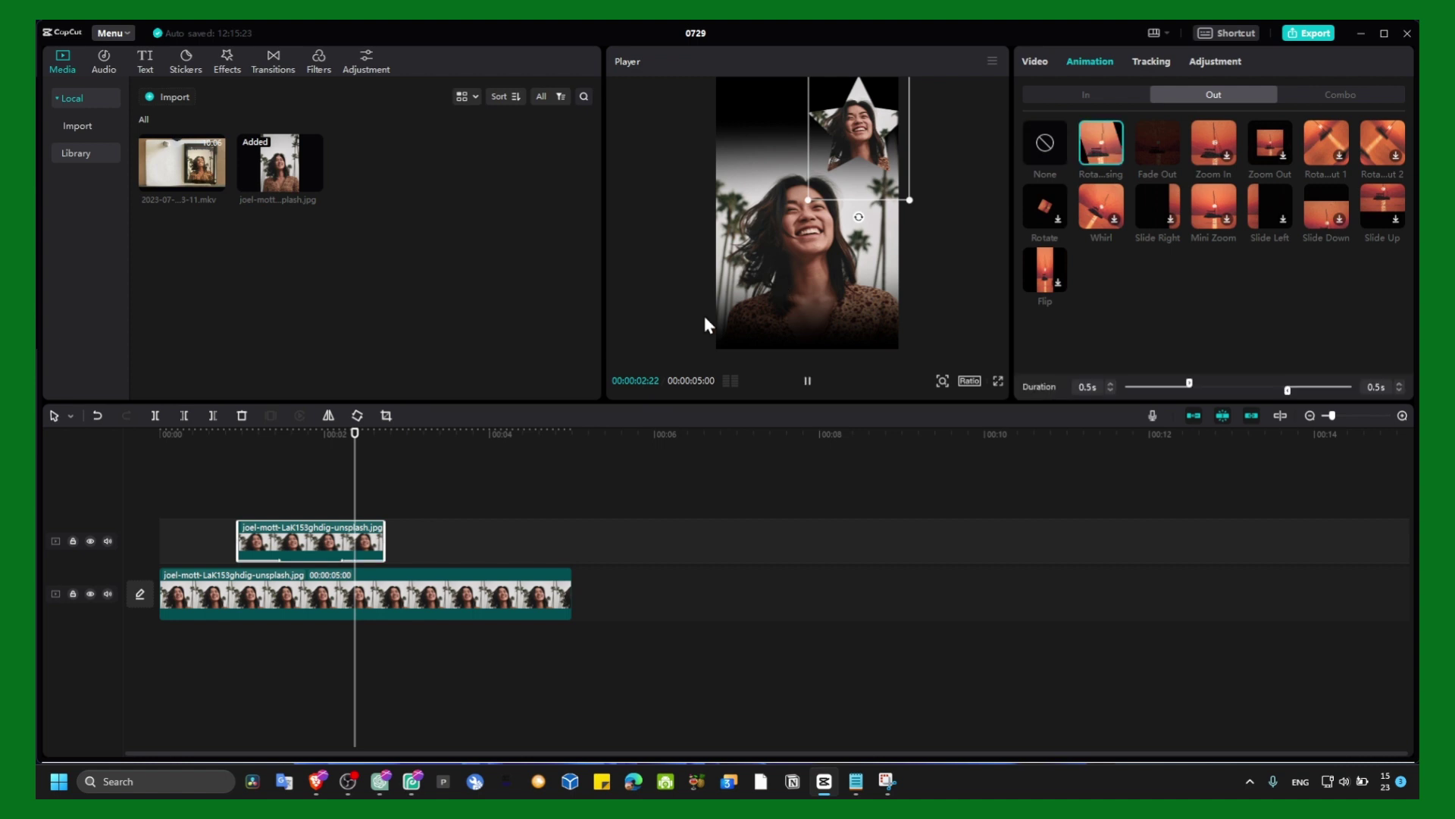
left_click(805, 322)
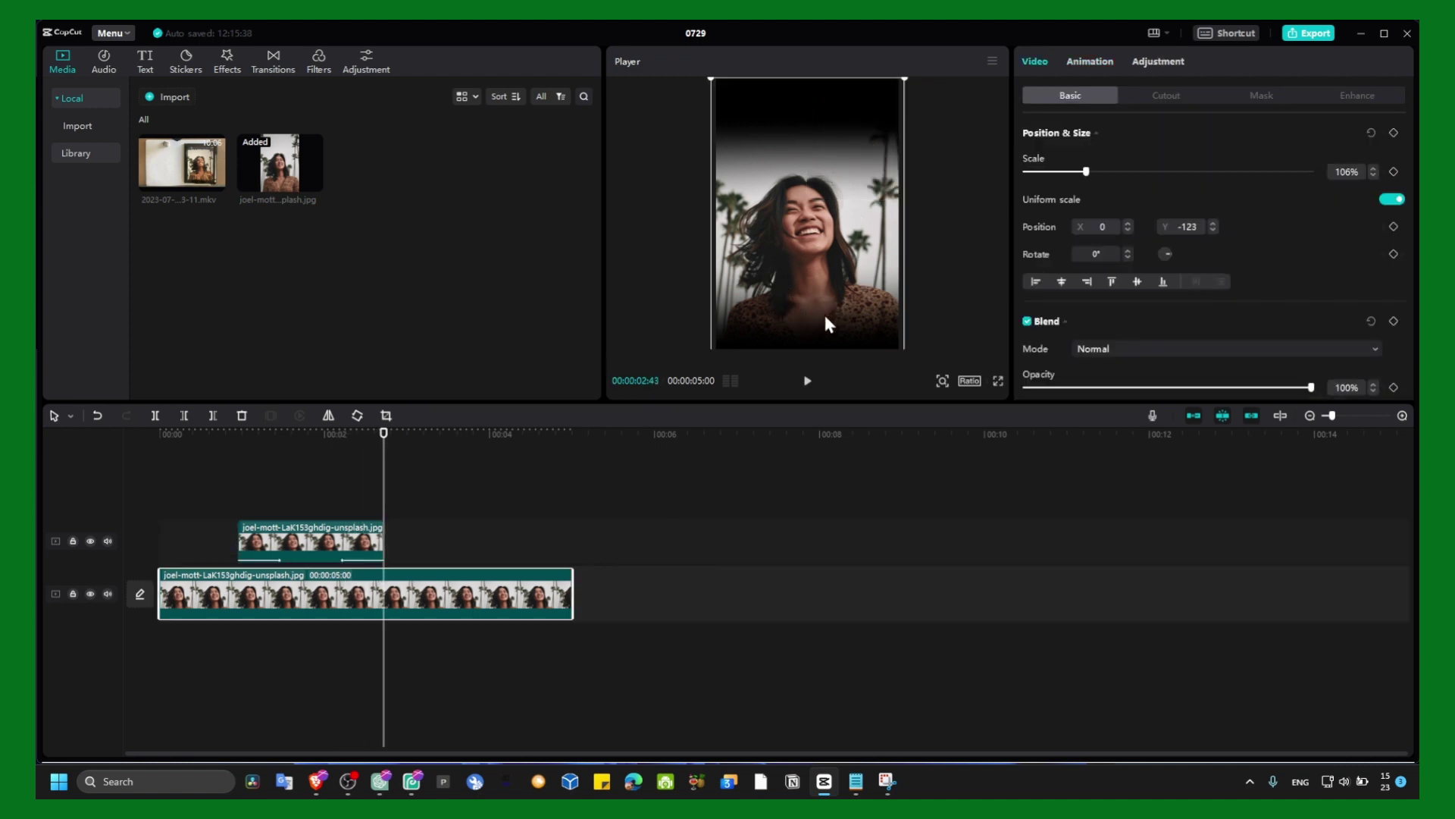
Set the main portrait's Shadow to -12, raise its Highlight, then bring up OBS Studio.
left_click(1155, 69)
scroll(1176, 224, "down", 5)
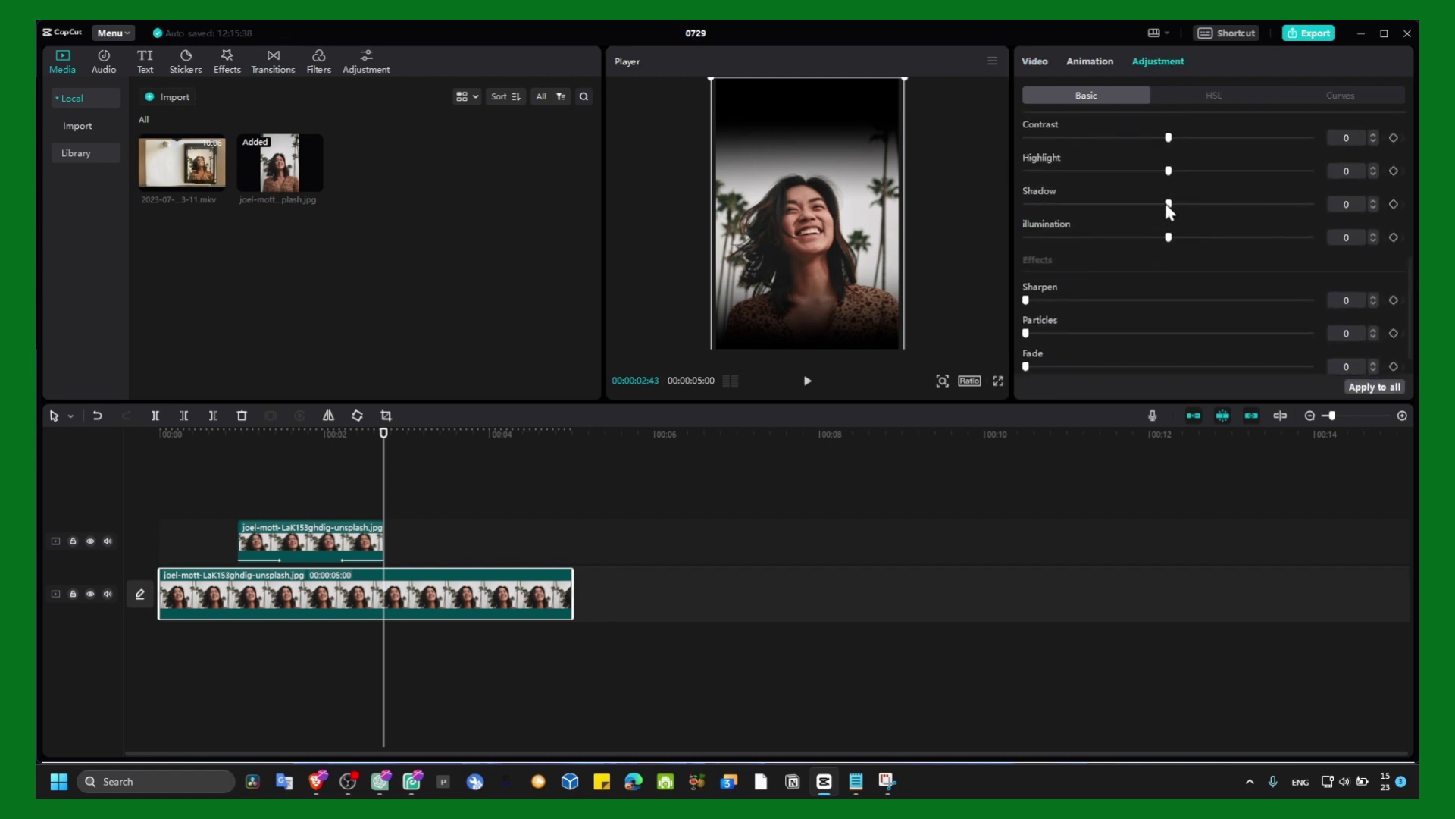
left_click_drag(1170, 204, 1180, 177)
left_click(351, 773)
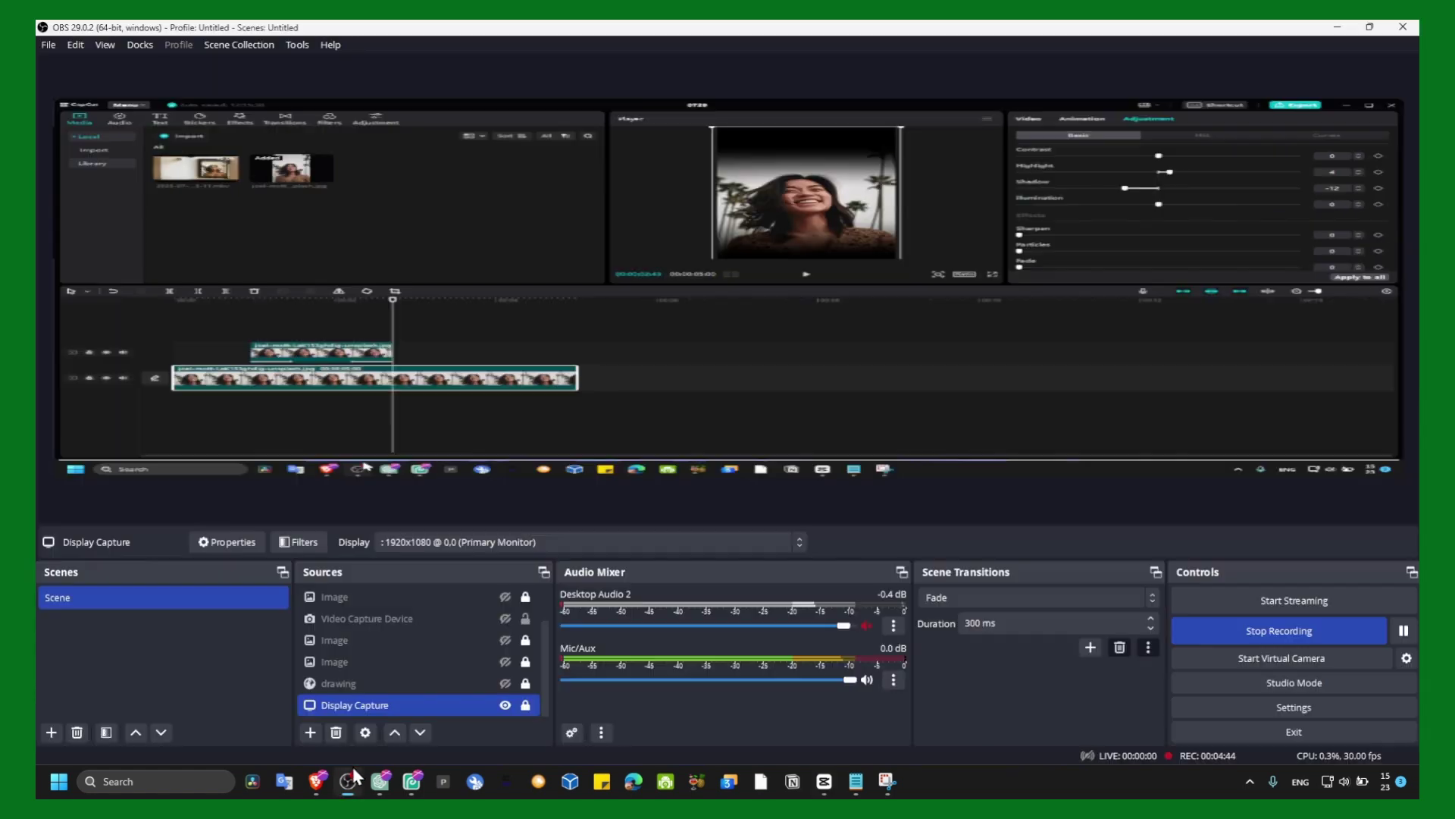